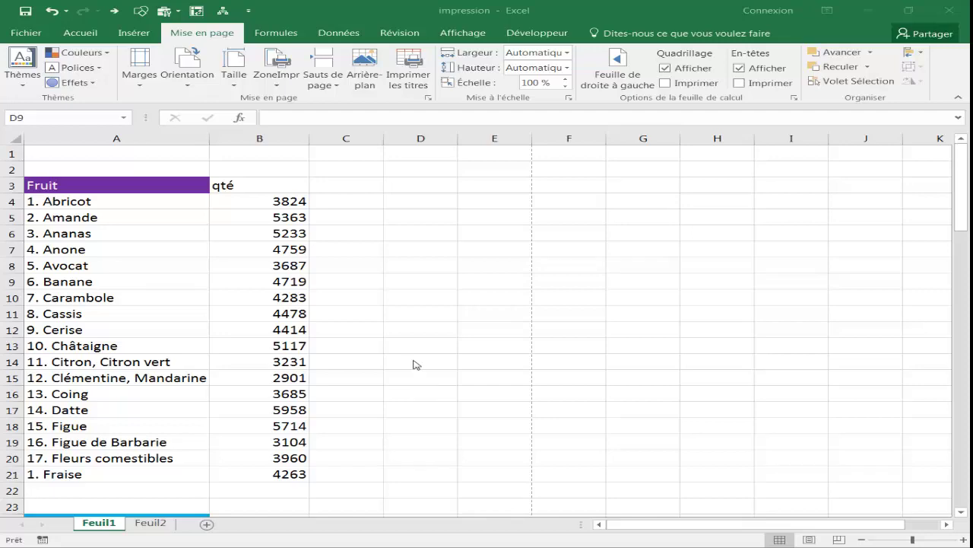
Name the Fruit table range A3:B21 'fruit' in the Name Box
{"action": "scroll", "coordinate": [408, 300], "scroll_direction": "down", "scroll_amount": 3}
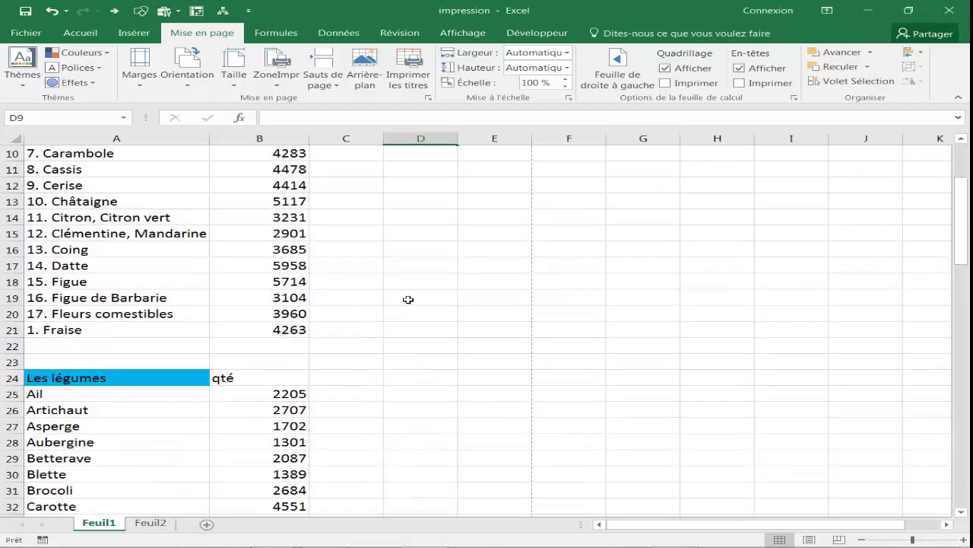
{"action": "scroll", "coordinate": [408, 299], "scroll_direction": "down", "scroll_amount": 5}
{"action": "scroll", "coordinate": [410, 299], "scroll_direction": "up", "scroll_amount": 8}
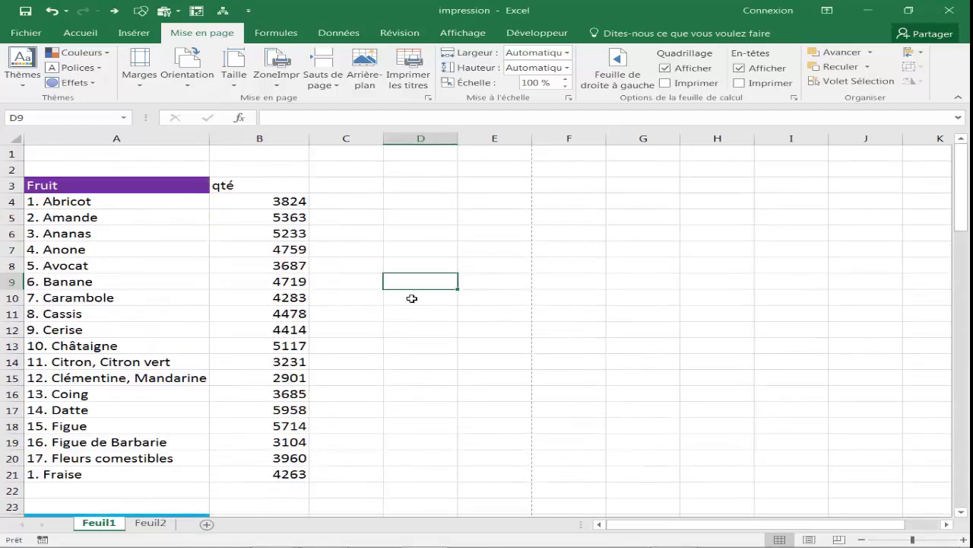
{"action": "left_click", "coordinate": [105, 187]}
{"action": "scroll", "coordinate": [134, 207], "scroll_direction": "down", "scroll_amount": 6}
{"action": "scroll", "coordinate": [134, 208], "scroll_direction": "up", "scroll_amount": 4}
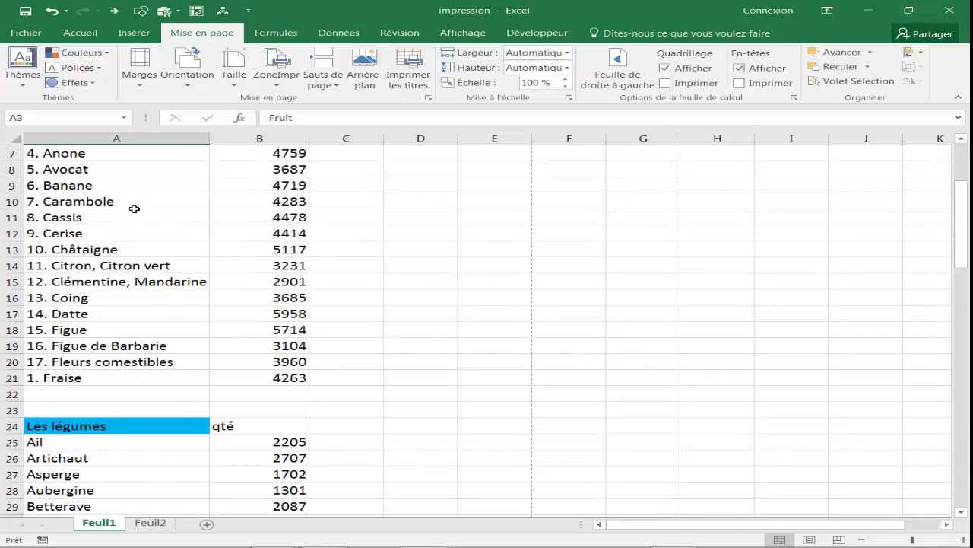
{"action": "scroll", "coordinate": [134, 208], "scroll_direction": "up", "scroll_amount": 2}
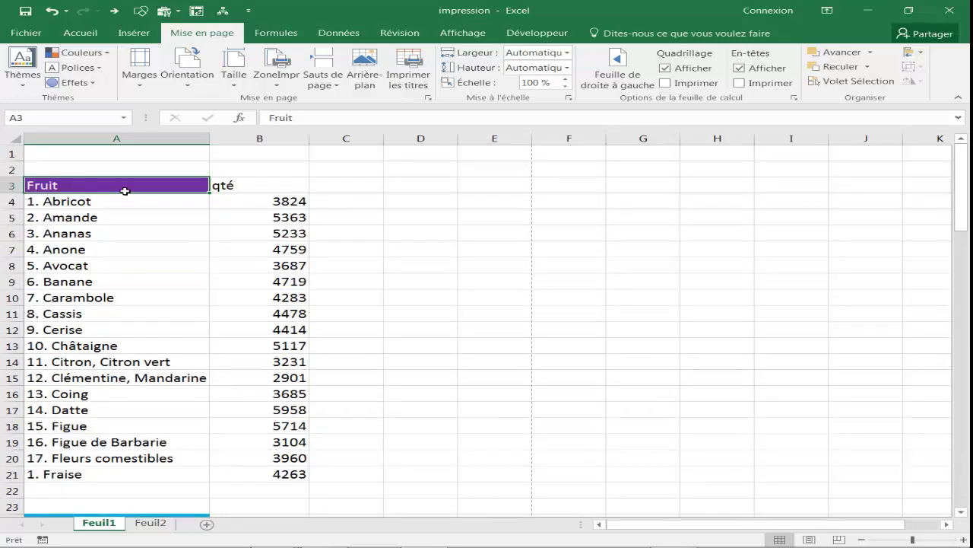
{"action": "scroll", "coordinate": [133, 251], "scroll_direction": "down", "scroll_amount": 3}
{"action": "scroll", "coordinate": [134, 244], "scroll_direction": "down", "scroll_amount": 2}
{"action": "scroll", "coordinate": [140, 239], "scroll_direction": "up", "scroll_amount": 3}
{"action": "scroll", "coordinate": [148, 237], "scroll_direction": "up", "scroll_amount": 2}
{"action": "left_click_drag", "start_coordinate": [181, 189], "coordinate": [245, 220]}
{"action": "scroll", "coordinate": [255, 228], "scroll_direction": "down", "scroll_amount": 2}
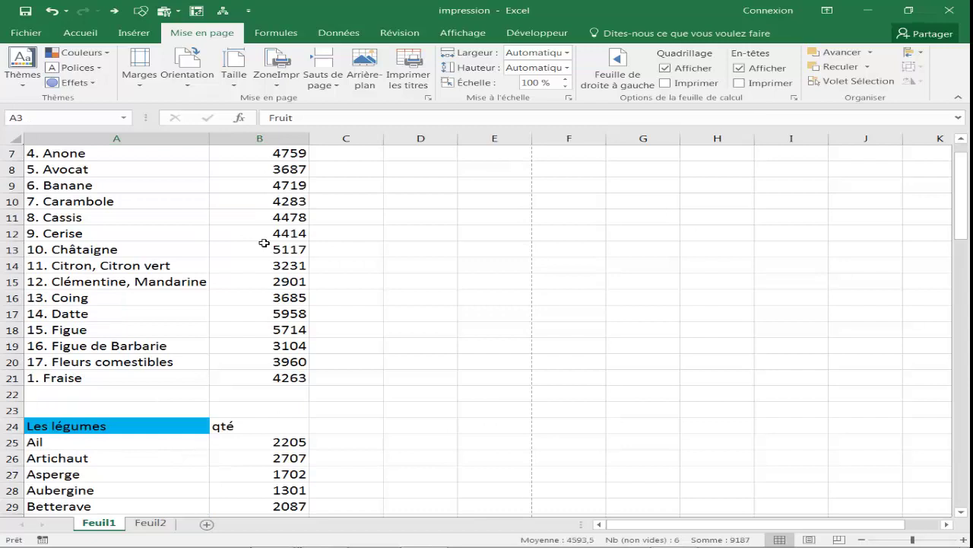
{"action": "left_click", "coordinate": [312, 373], "text": "shift"}
{"action": "scroll", "coordinate": [228, 272], "scroll_direction": "up", "scroll_amount": 2}
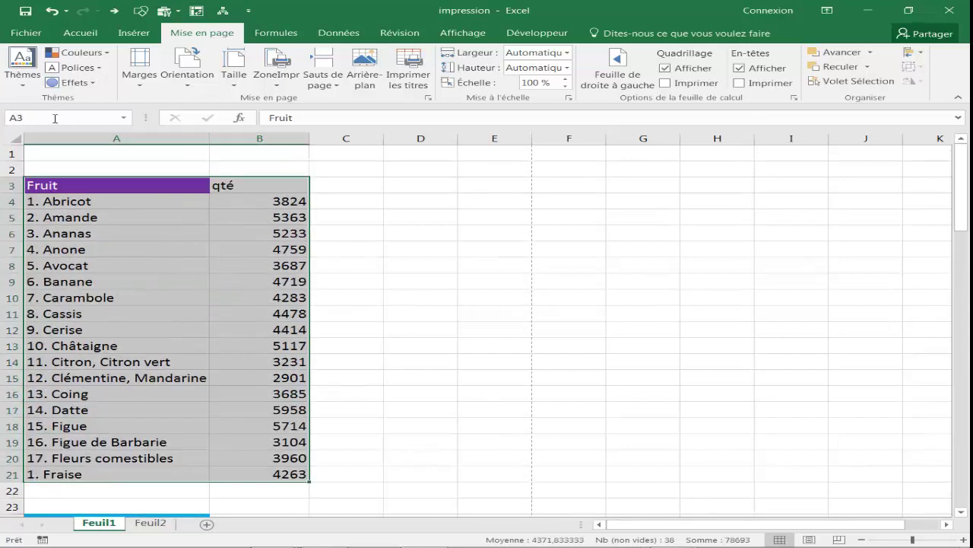
{"action": "left_click", "coordinate": [55, 118]}
{"action": "type", "text": "fruit"}
{"action": "key", "text": "Return"}
Name the vegetables table range A24:B39 'legume' in the Name Box
{"action": "scroll", "coordinate": [144, 378], "scroll_direction": "down", "scroll_amount": 3}
{"action": "mouse_move", "coordinate": [144, 378]}
{"action": "left_mouse_down"}
{"action": "mouse_move", "coordinate": [250, 400]}
{"action": "mouse_move", "coordinate": [260, 363]}
{"action": "left_mouse_up"}
{"action": "scroll", "coordinate": [250, 400], "scroll_direction": "down", "scroll_amount": 6}
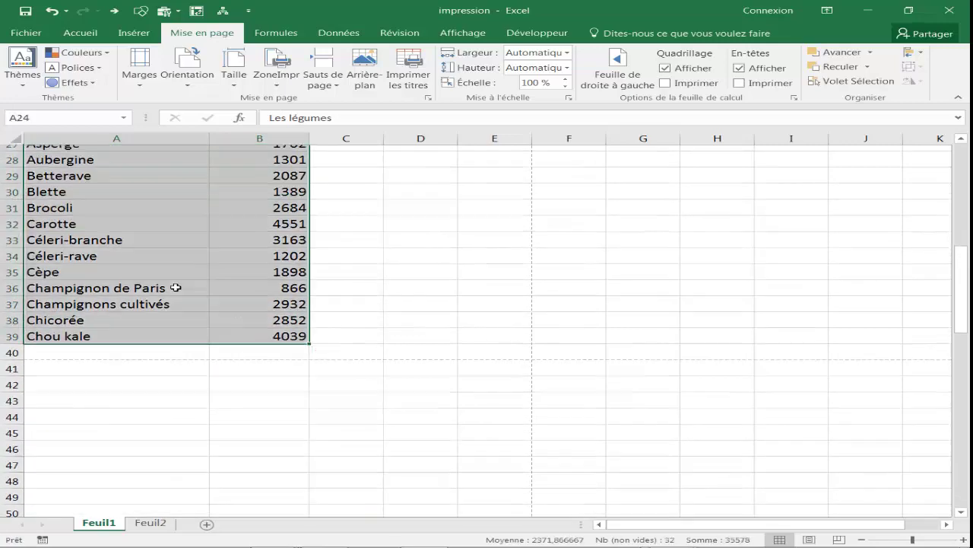
{"action": "scroll", "coordinate": [176, 287], "scroll_direction": "up", "scroll_amount": 4}
{"action": "left_click", "coordinate": [60, 117]}
{"action": "type", "text": "legume"}
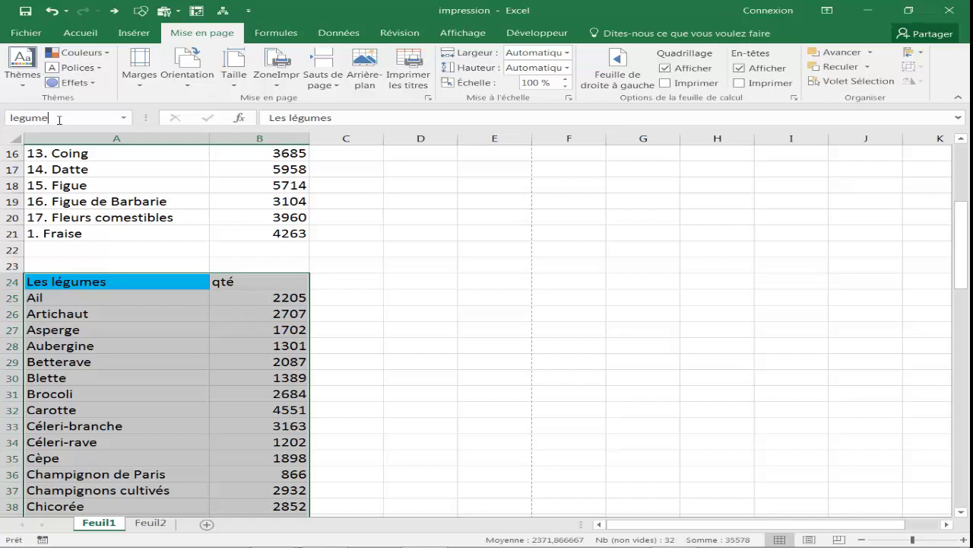
{"action": "key", "text": "Return"}
Check the legume and fruit references in the Name Manager
{"action": "left_click", "coordinate": [562, 246]}
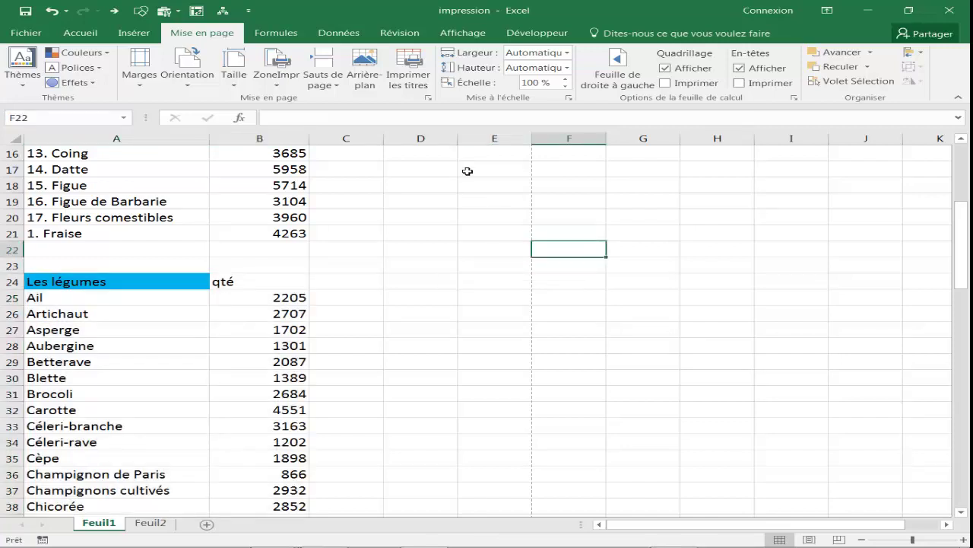
{"action": "left_click", "coordinate": [280, 34]}
{"action": "left_click", "coordinate": [451, 70]}
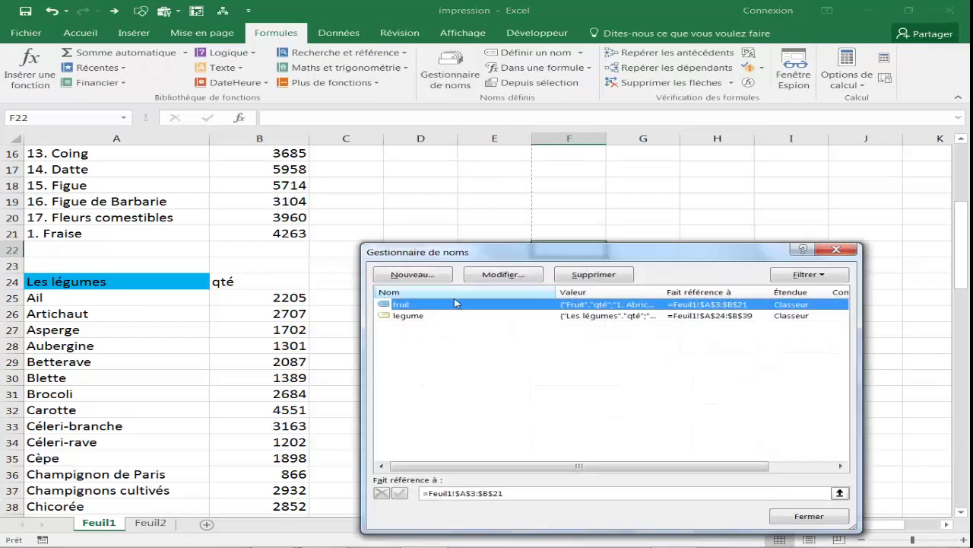
{"action": "left_click", "coordinate": [414, 316]}
{"action": "left_click", "coordinate": [418, 306]}
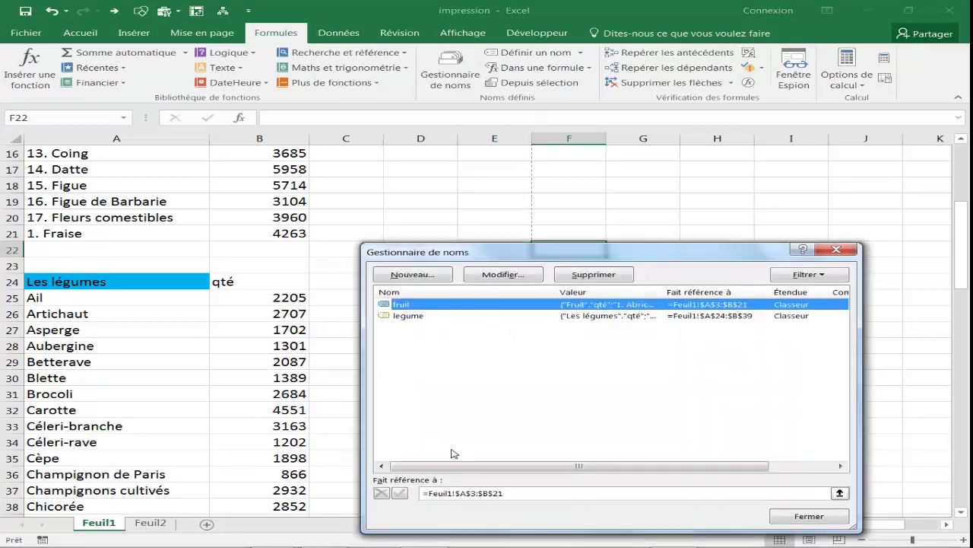
{"action": "left_click", "coordinate": [465, 496]}
{"action": "left_click", "coordinate": [794, 511]}
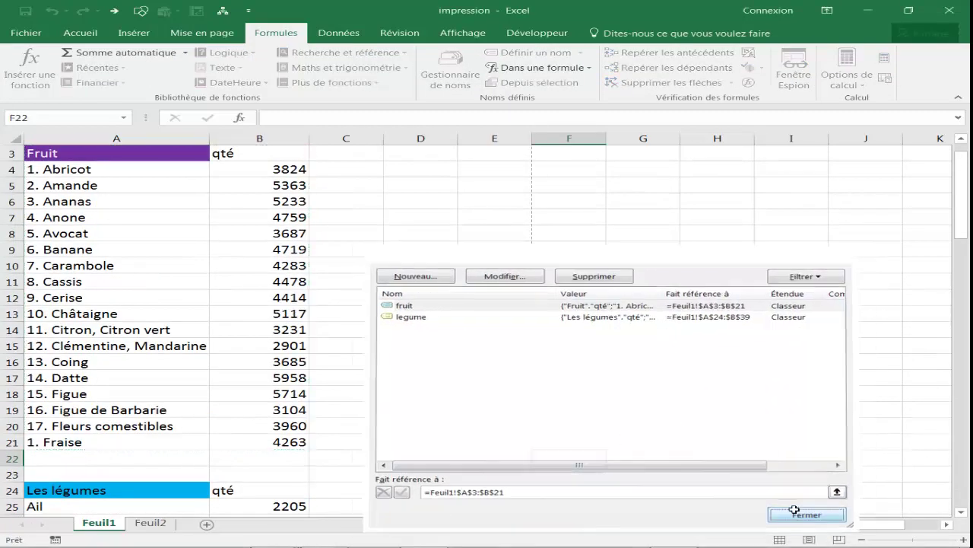
{"action": "scroll", "coordinate": [604, 309], "scroll_direction": "up", "scroll_amount": 1}
{"action": "left_click", "coordinate": [575, 293]}
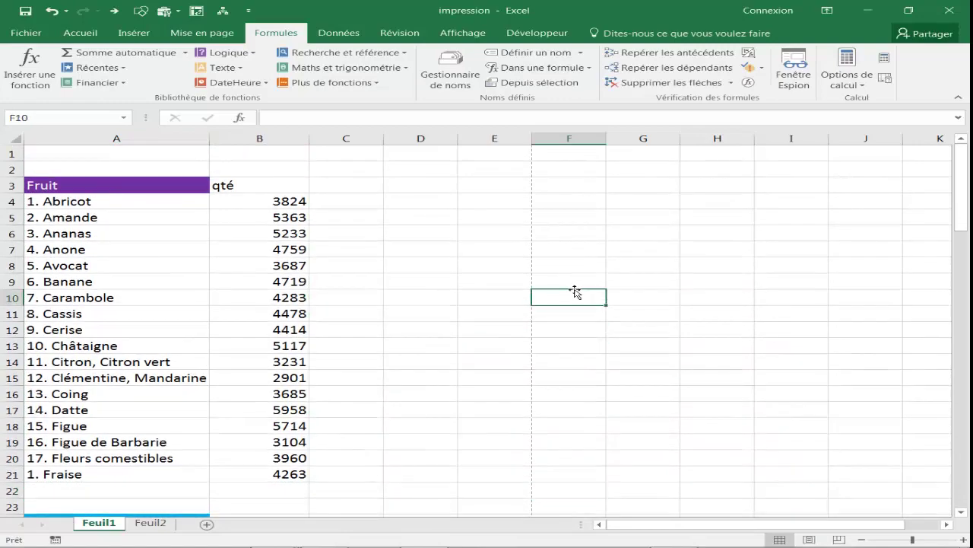
{"action": "key", "text": "ctrl+p"}
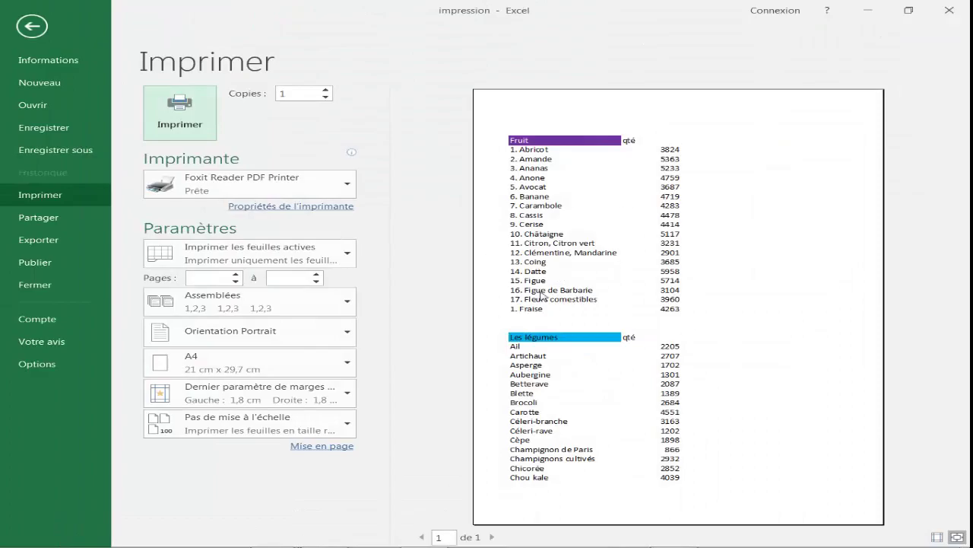
{"action": "key", "text": "Escape"}
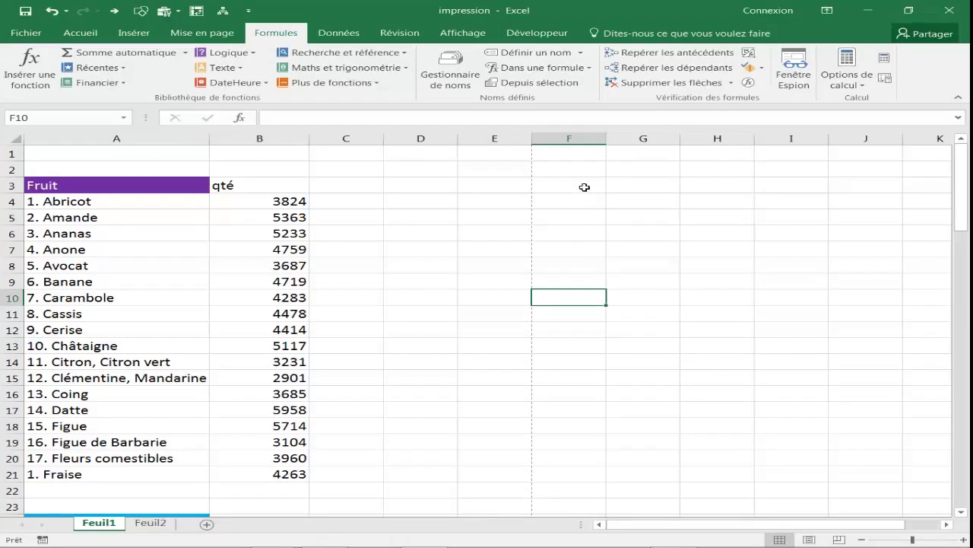
{"action": "left_click", "coordinate": [589, 185]}
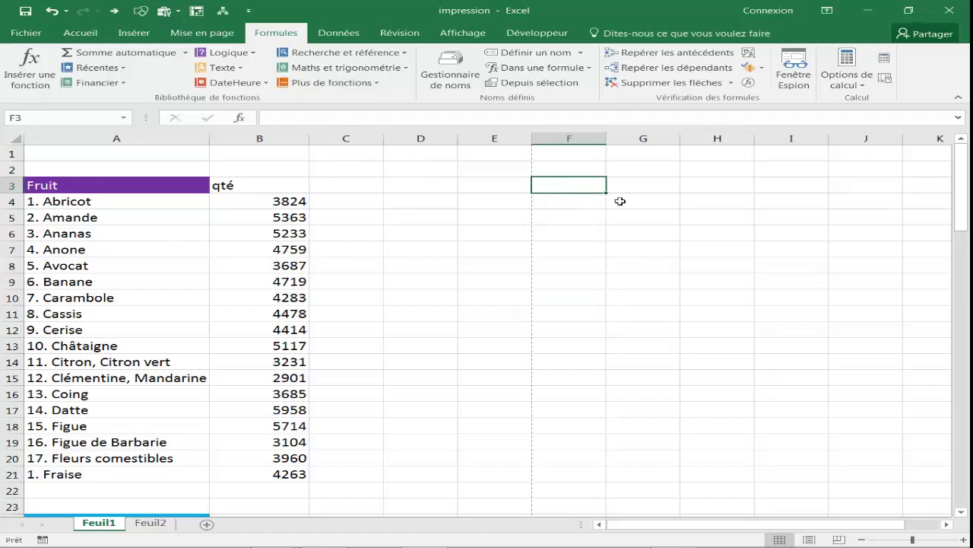
Set the print area to A3:D16 in Page Setup's Sheet settings
{"action": "left_click", "coordinate": [206, 36]}
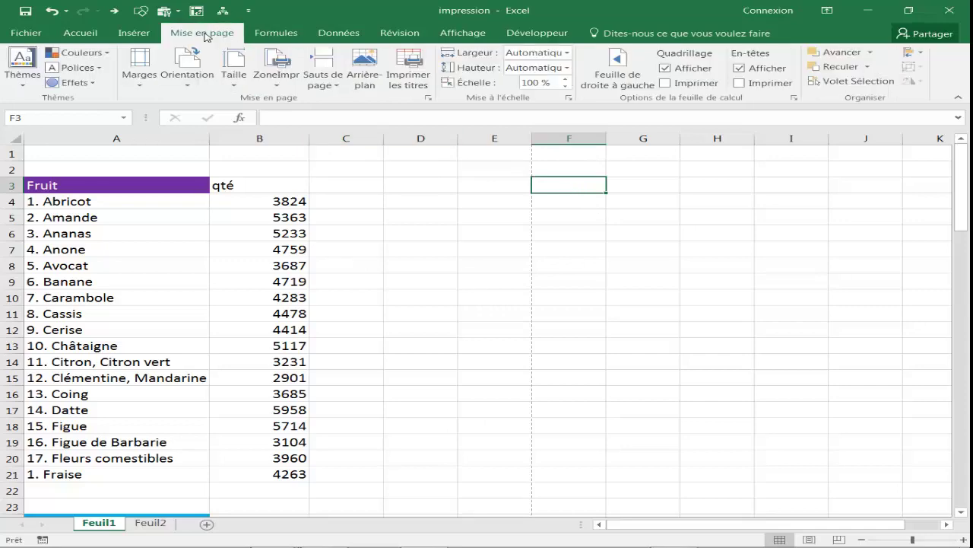
{"action": "left_click", "coordinate": [411, 86]}
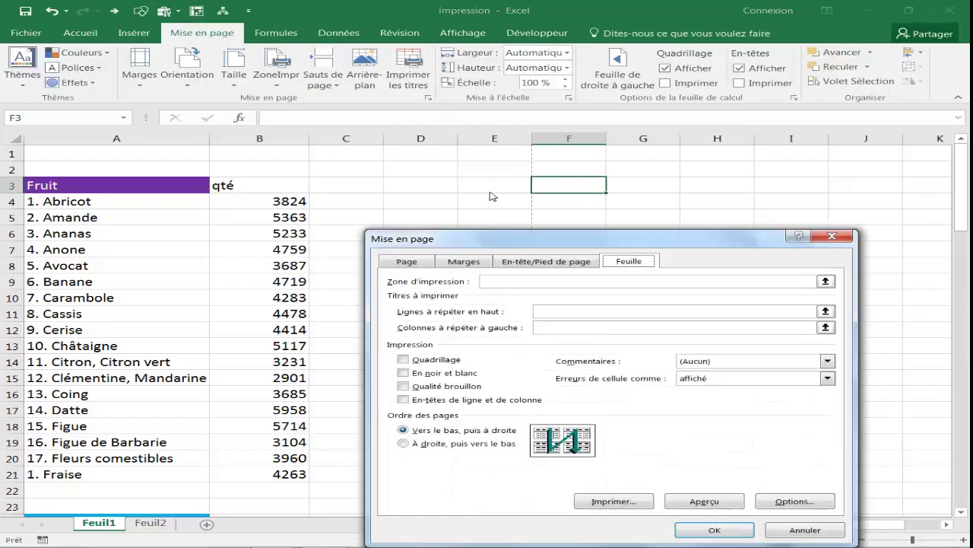
{"action": "left_click", "coordinate": [493, 282]}
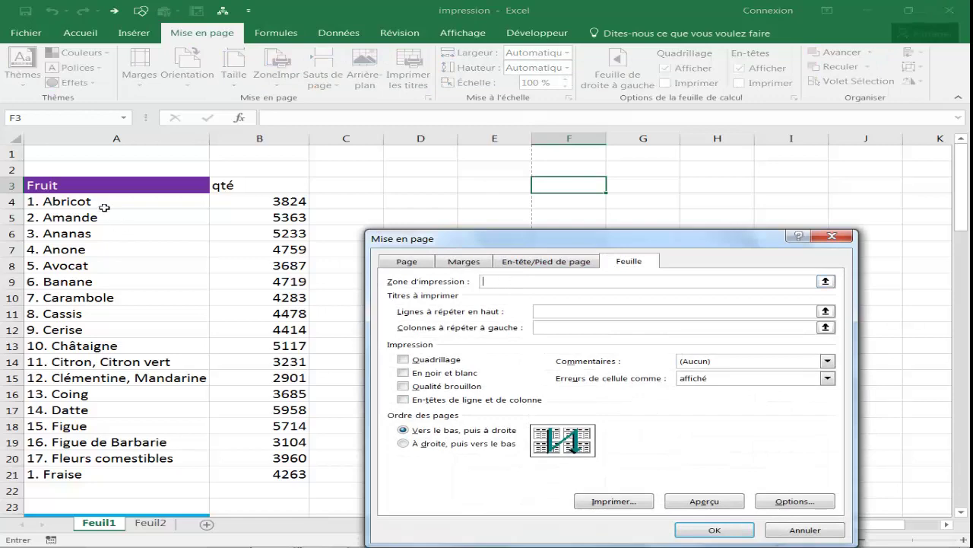
{"action": "left_click_drag", "start_coordinate": [104, 185], "coordinate": [409, 389]}
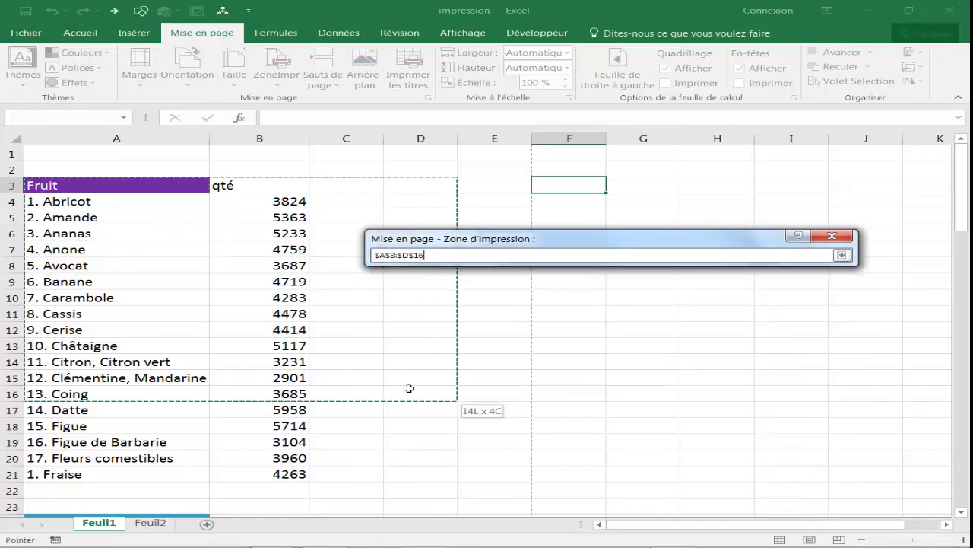
{"action": "left_click", "coordinate": [689, 530]}
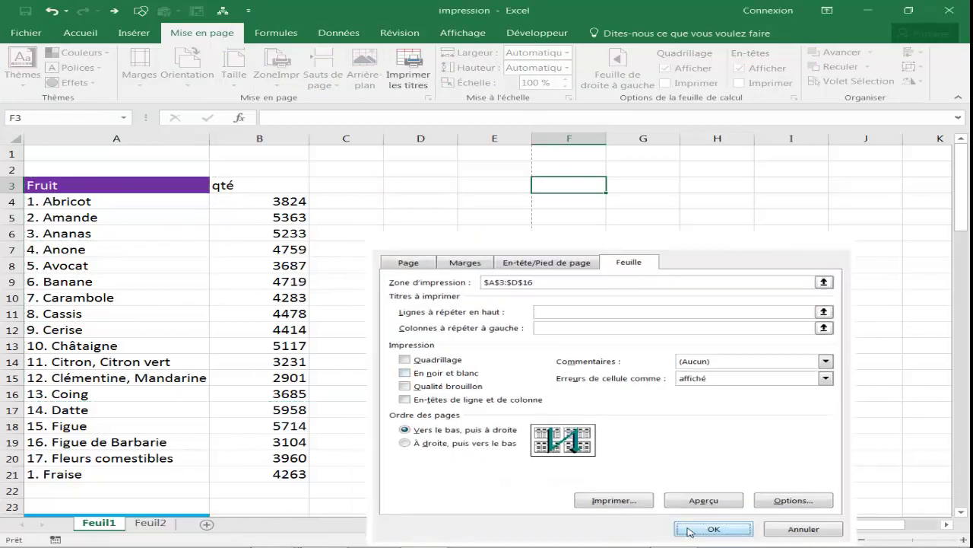
{"action": "left_click", "coordinate": [505, 232]}
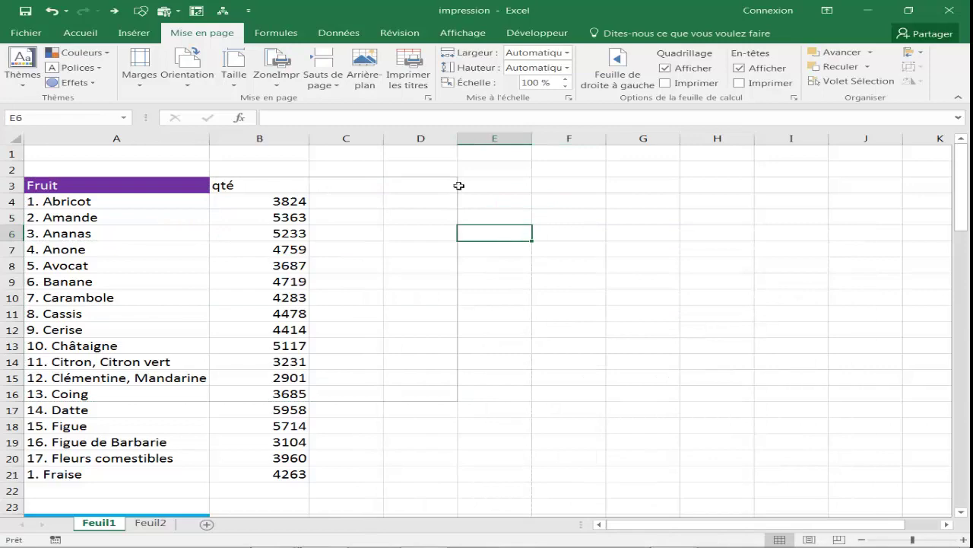
Confirm Zone_d_impression appears in the Name Manager referring to A3:D16
{"action": "left_click", "coordinate": [301, 37]}
{"action": "left_click", "coordinate": [454, 74]}
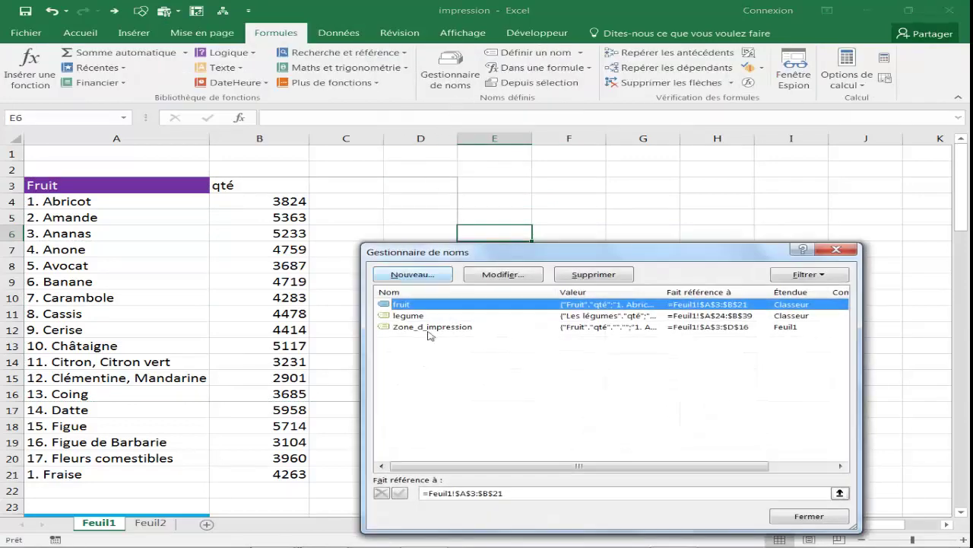
{"action": "left_click", "coordinate": [441, 328]}
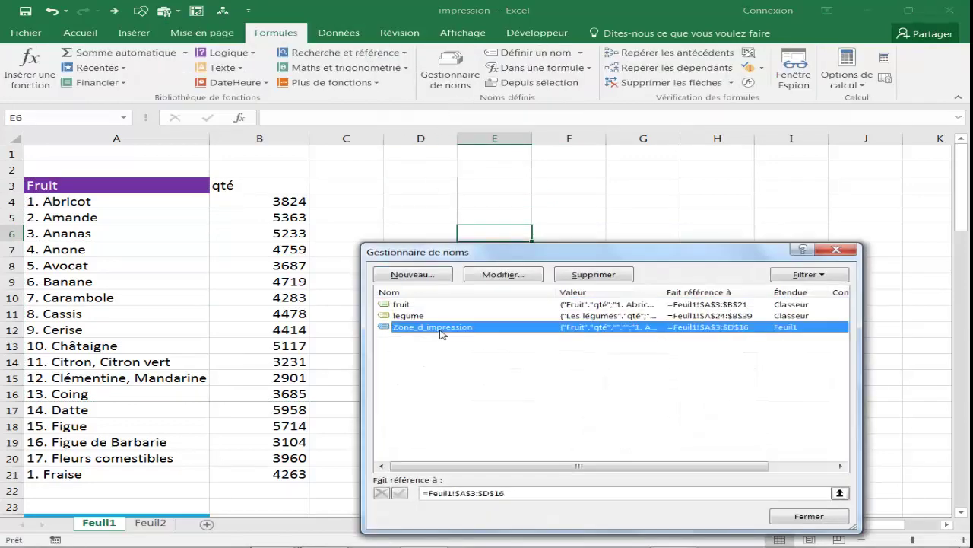
{"action": "left_click", "coordinate": [458, 496]}
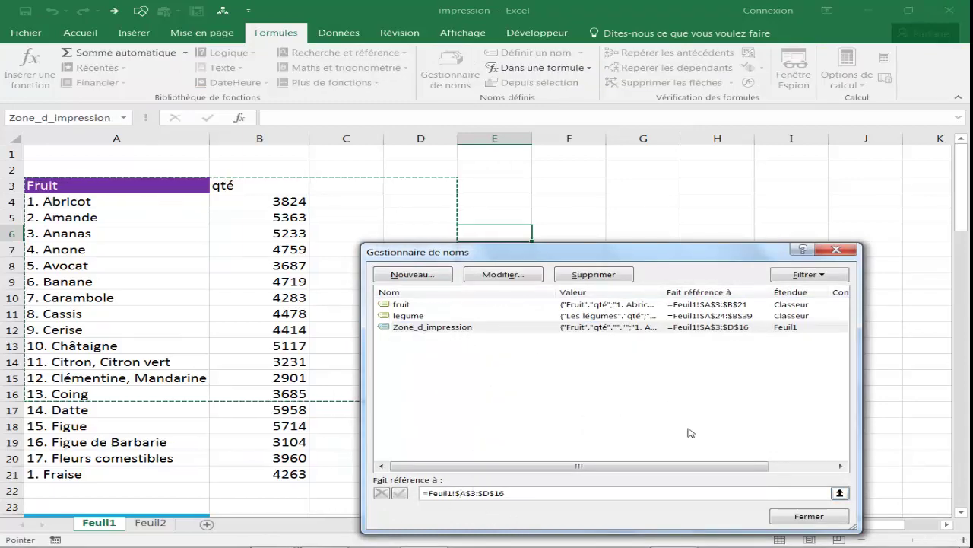
{"action": "left_click", "coordinate": [809, 517]}
Fill cell G3 with yellow
{"action": "left_click", "coordinate": [643, 188]}
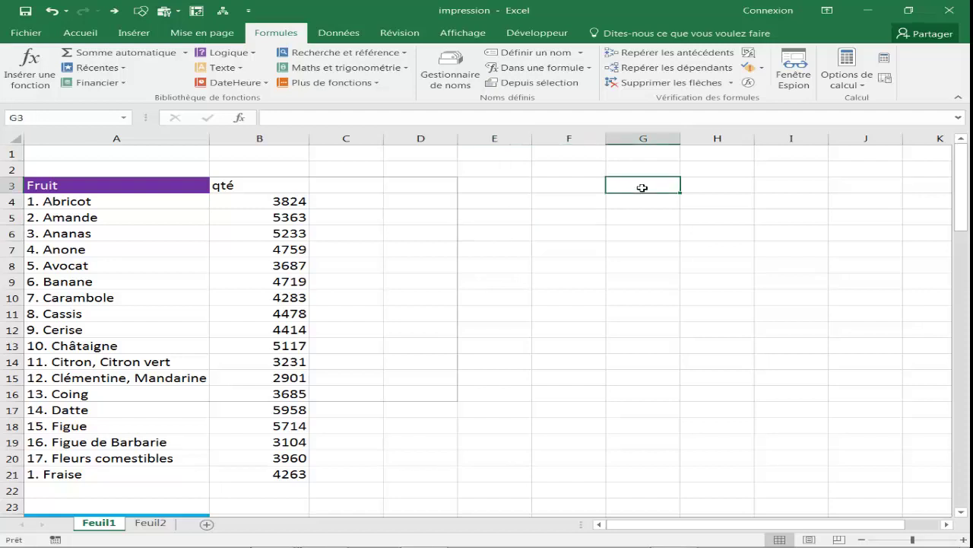
{"action": "right_click", "coordinate": [642, 189]}
{"action": "left_click", "coordinate": [709, 167]}
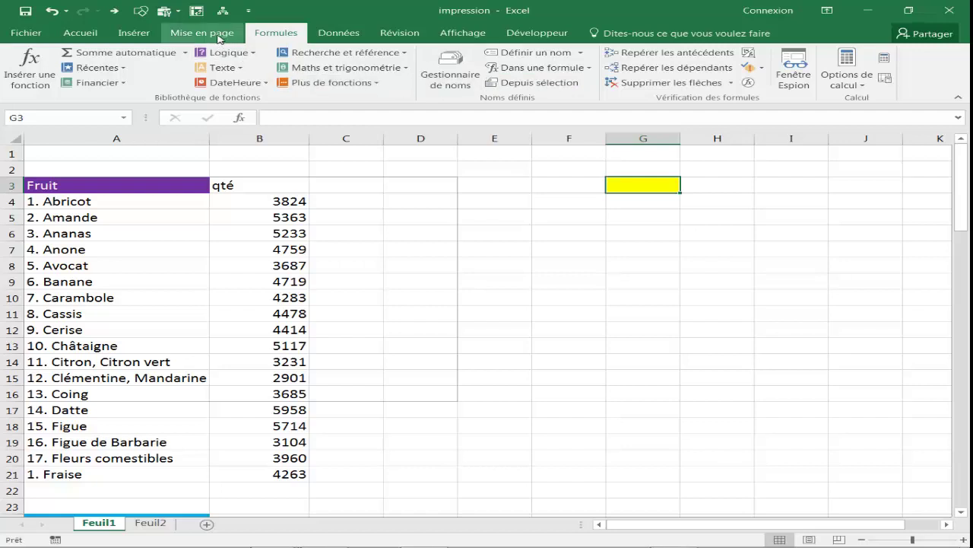
Give G3 a data validation List with source fruit;legume
{"action": "left_click", "coordinate": [342, 34]}
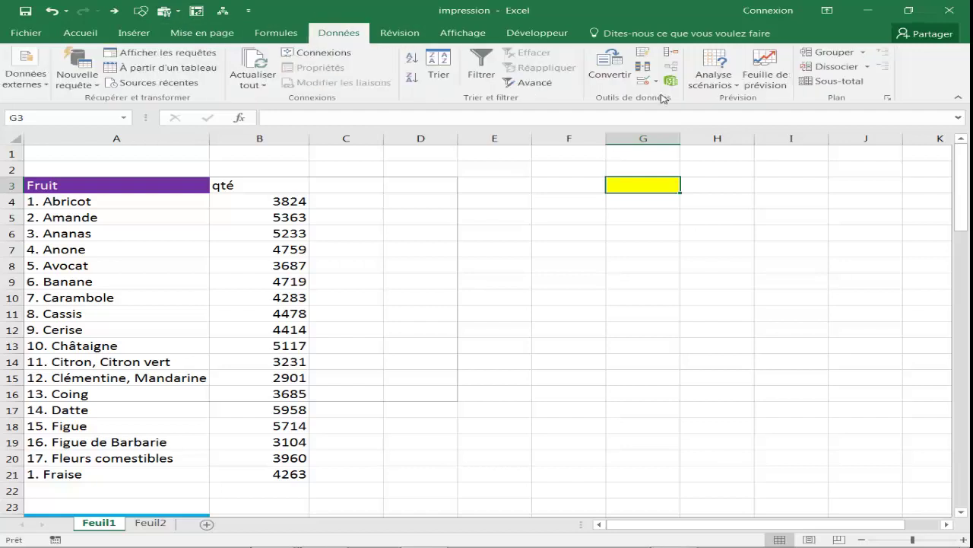
{"action": "left_click", "coordinate": [659, 84]}
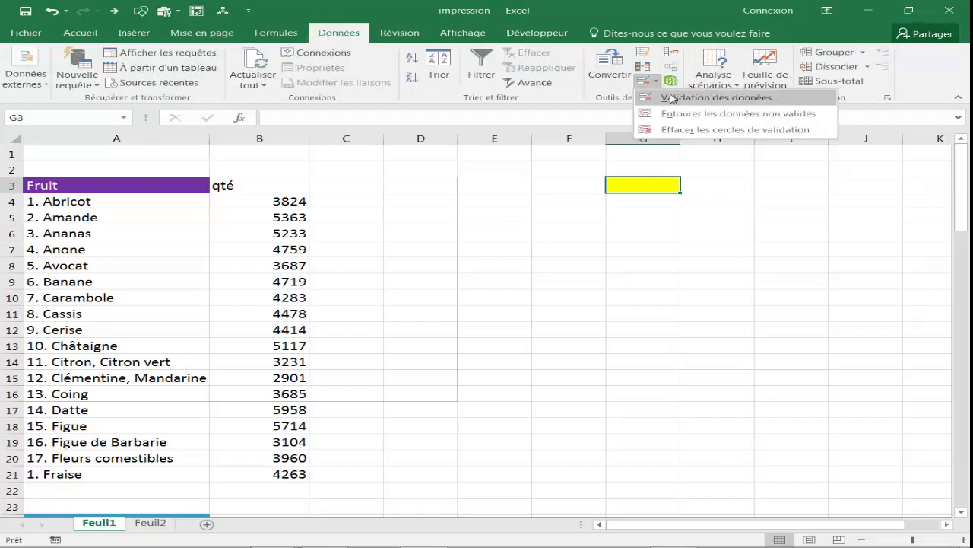
{"action": "left_click", "coordinate": [685, 95]}
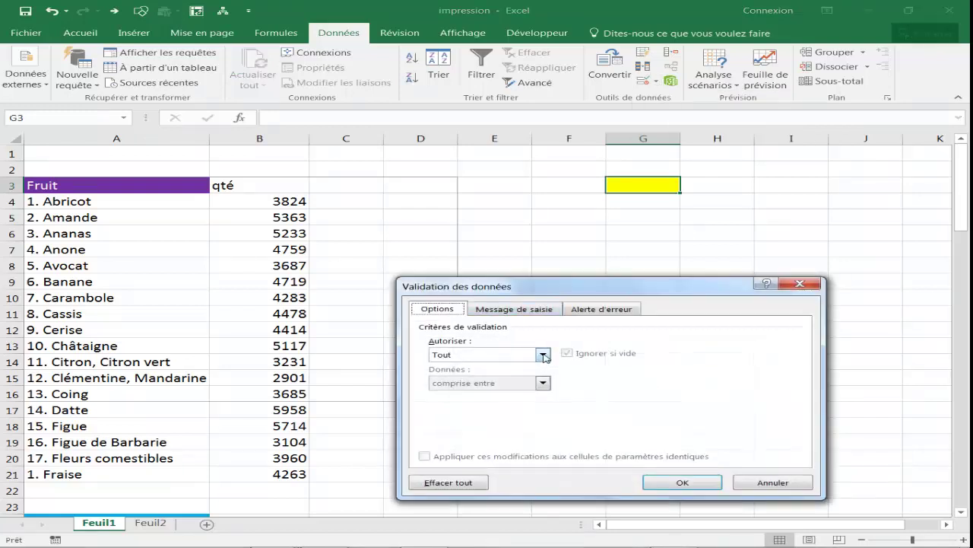
{"action": "left_click", "coordinate": [547, 357]}
{"action": "left_click", "coordinate": [449, 398]}
{"action": "left_click", "coordinate": [453, 411]}
{"action": "type", "text": "fruit;legume"}
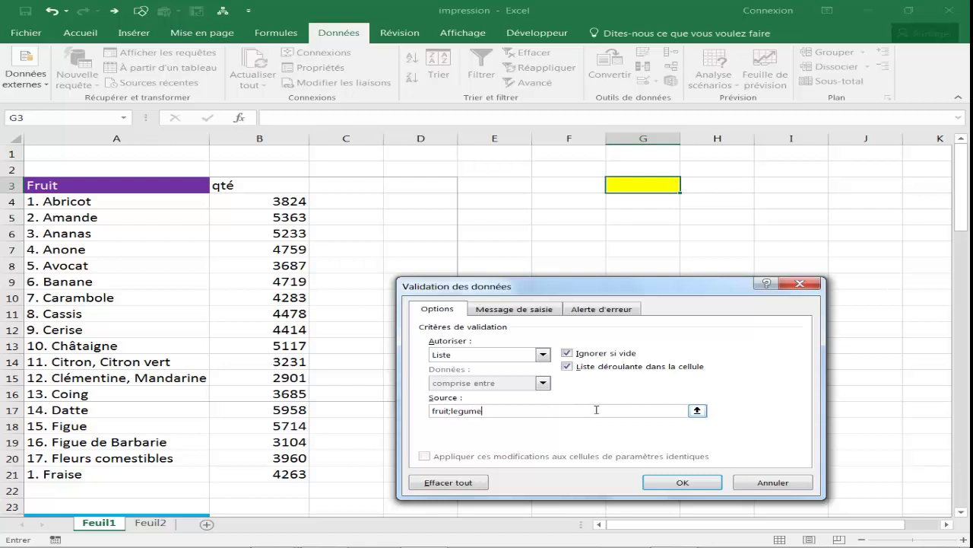
{"action": "left_click", "coordinate": [659, 483]}
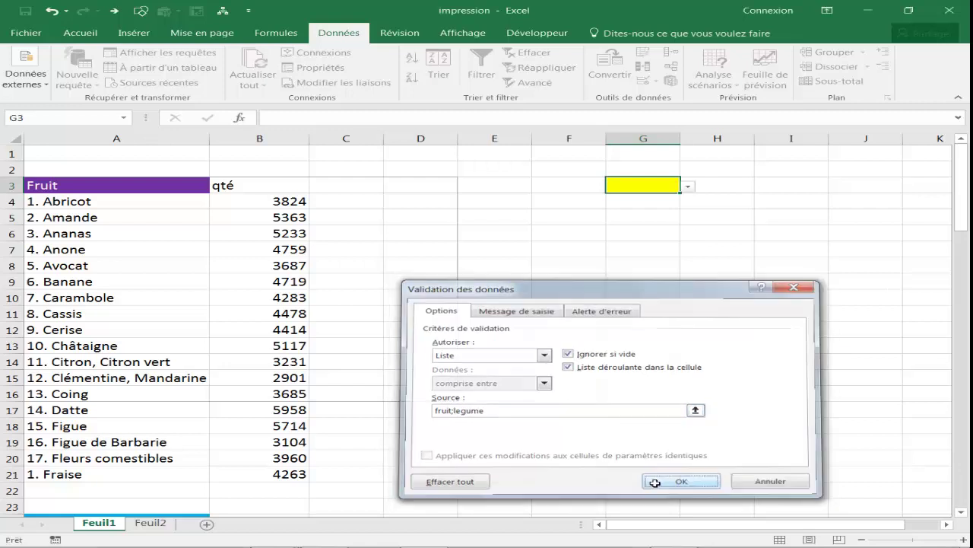
Choose fruit from G3's dropdown
{"action": "left_click", "coordinate": [687, 187]}
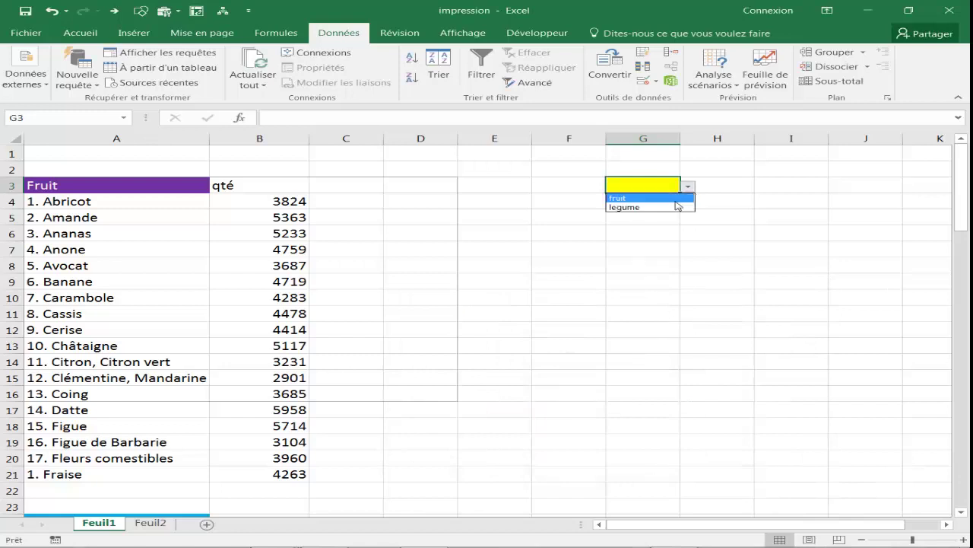
{"action": "left_click", "coordinate": [653, 196]}
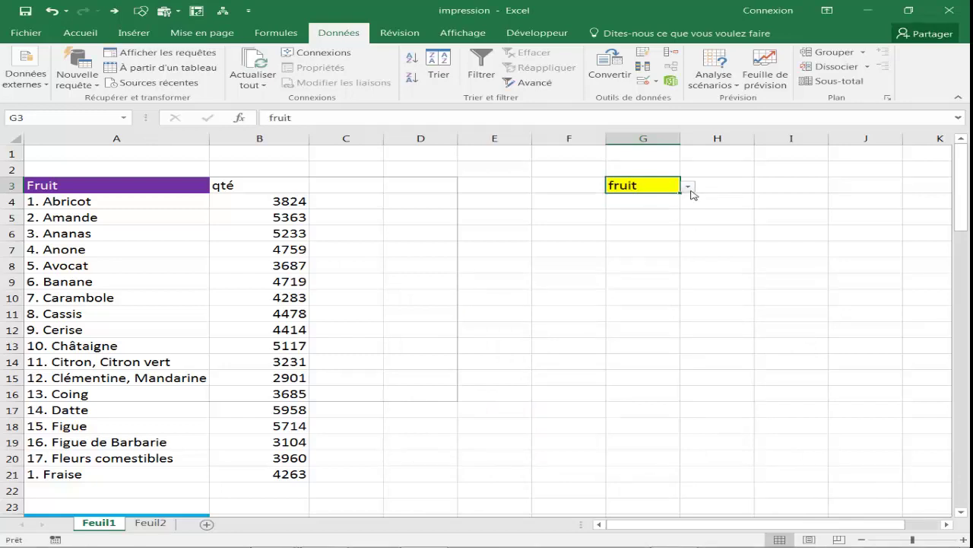
{"action": "left_click", "coordinate": [612, 231]}
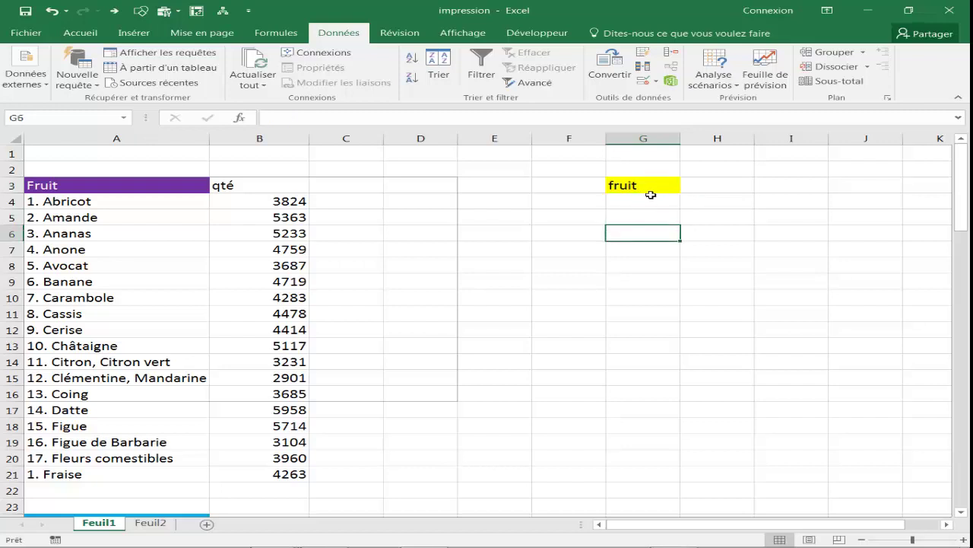
{"action": "left_click", "coordinate": [580, 218]}
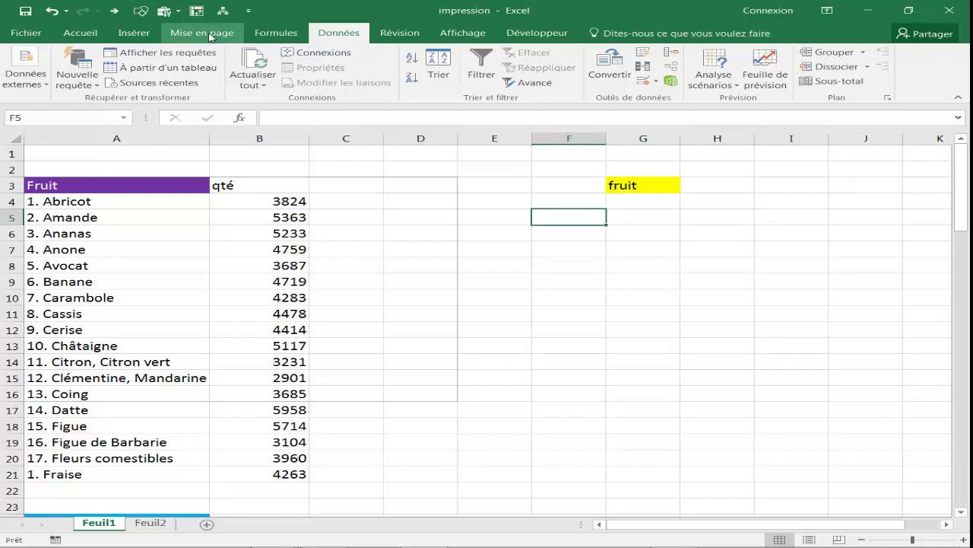
Open the print titles page setup and cancel without changes
{"action": "left_click", "coordinate": [211, 37]}
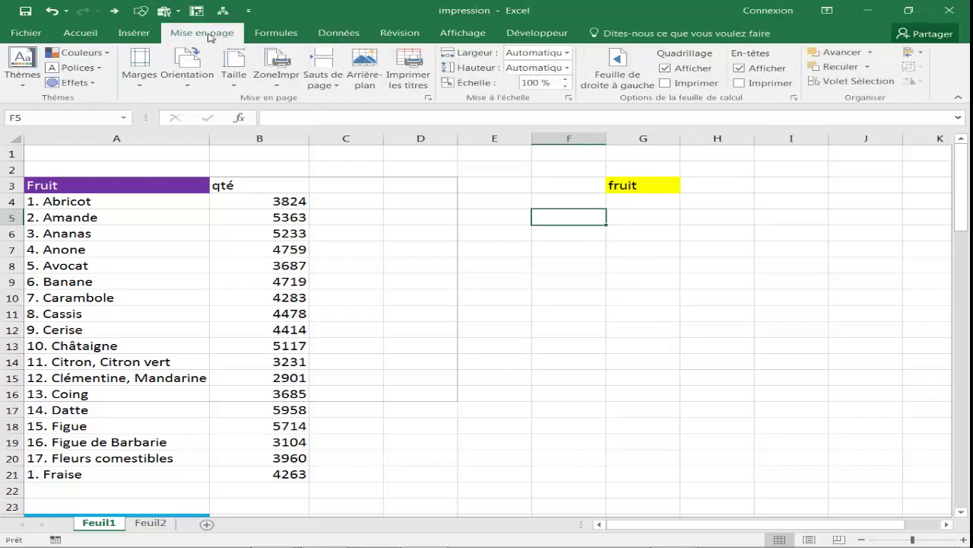
{"action": "left_click", "coordinate": [411, 77]}
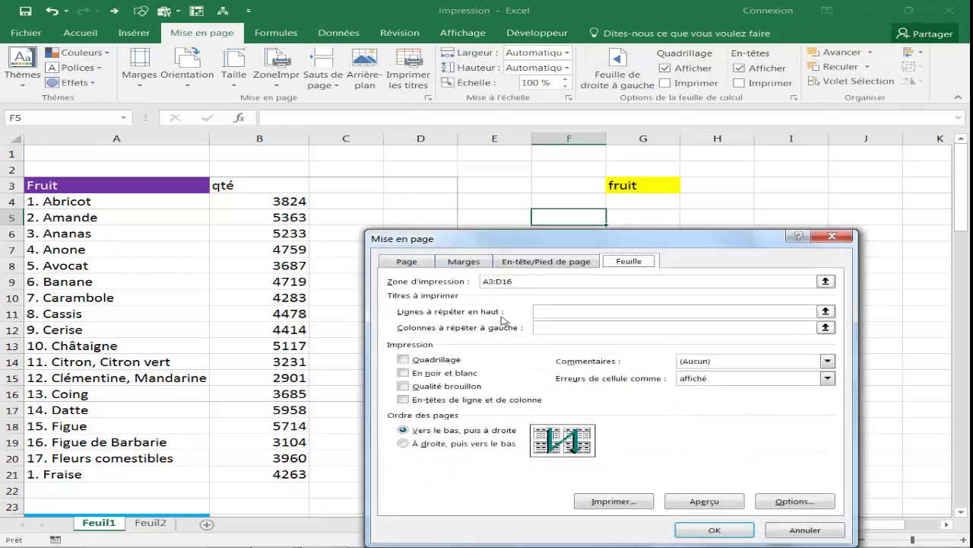
{"action": "left_click", "coordinate": [806, 532]}
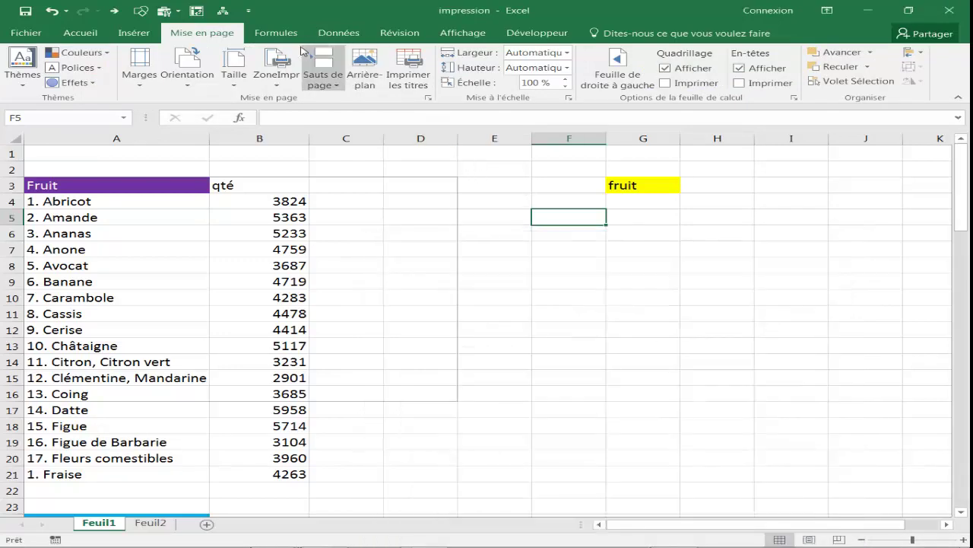
Change Zone_d_impression's reference in the Name Manager to =indirec(Feuil1!$G$3)
{"action": "left_click", "coordinate": [275, 33]}
{"action": "left_click", "coordinate": [440, 76]}
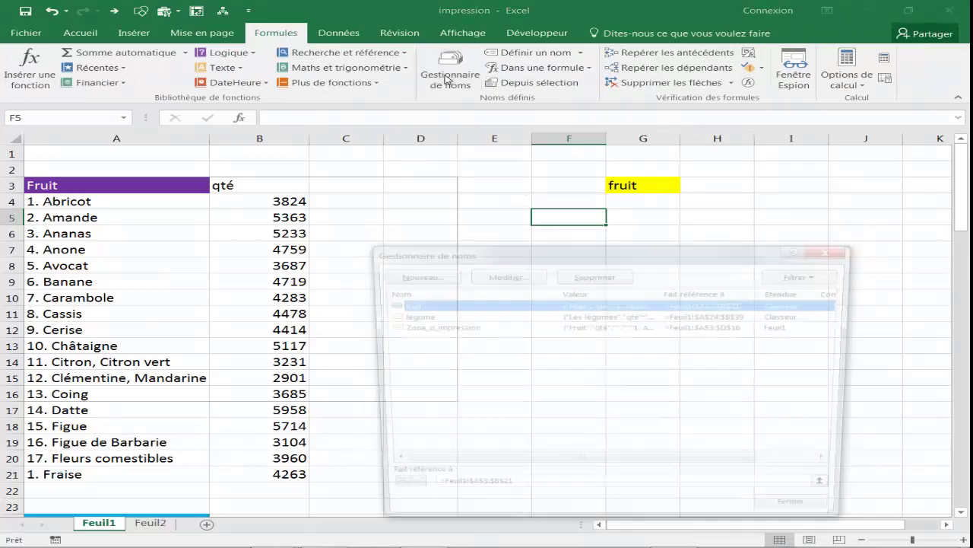
{"action": "left_click", "coordinate": [442, 328]}
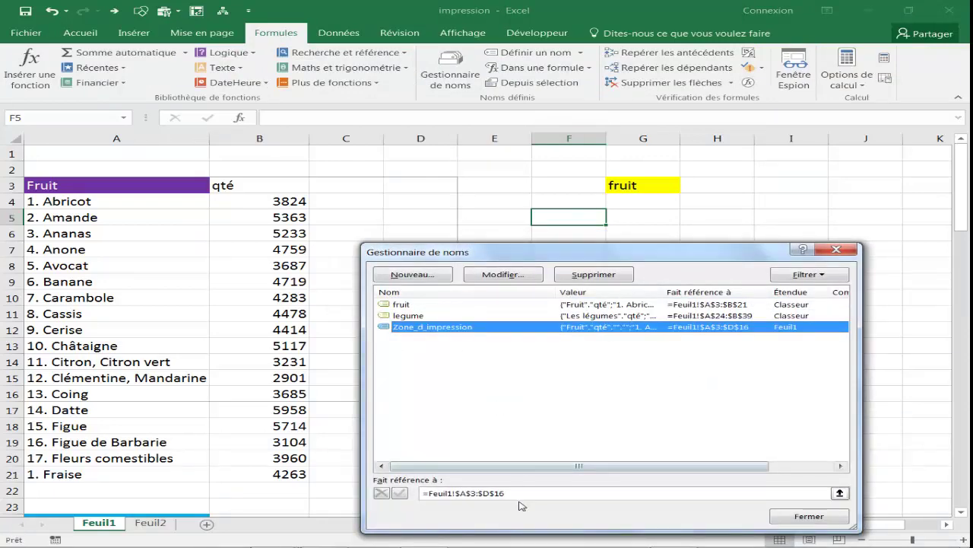
{"action": "left_click_drag", "start_coordinate": [521, 493], "coordinate": [422, 493]}
{"action": "key", "text": "BackSpace"}
{"action": "type", "text": "=indirect("}
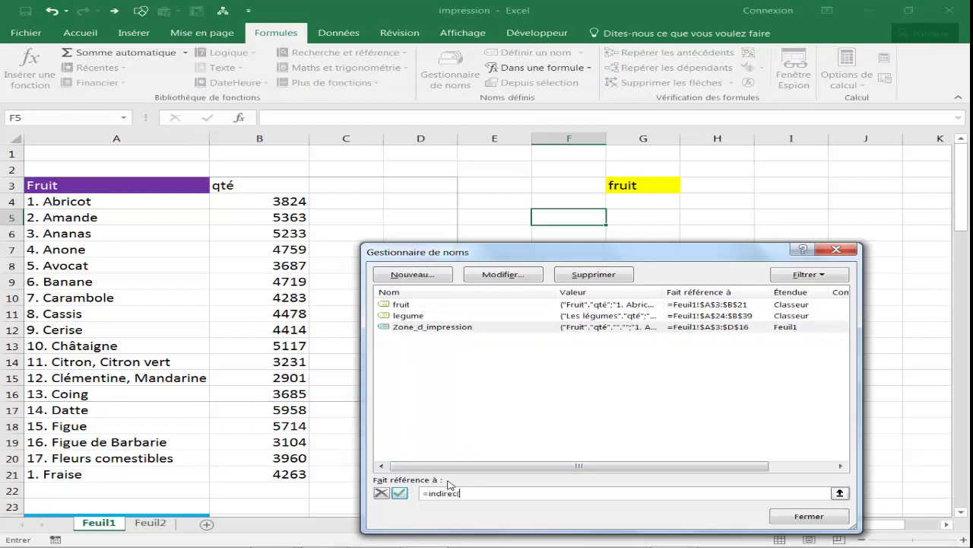
{"action": "left_click", "coordinate": [636, 185]}
{"action": "type", "text": ")"}
{"action": "left_click", "coordinate": [401, 493]}
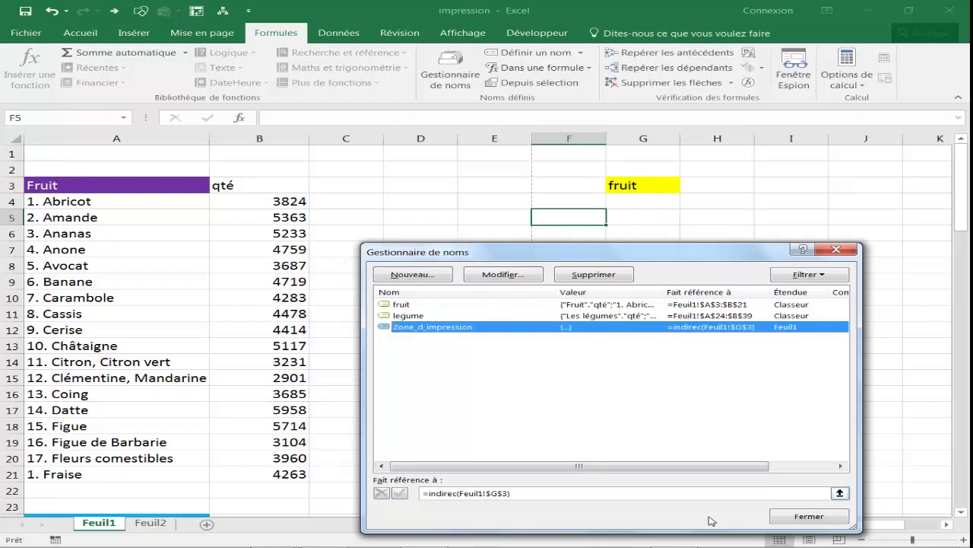
{"action": "left_click", "coordinate": [809, 515]}
{"action": "left_click", "coordinate": [641, 185]}
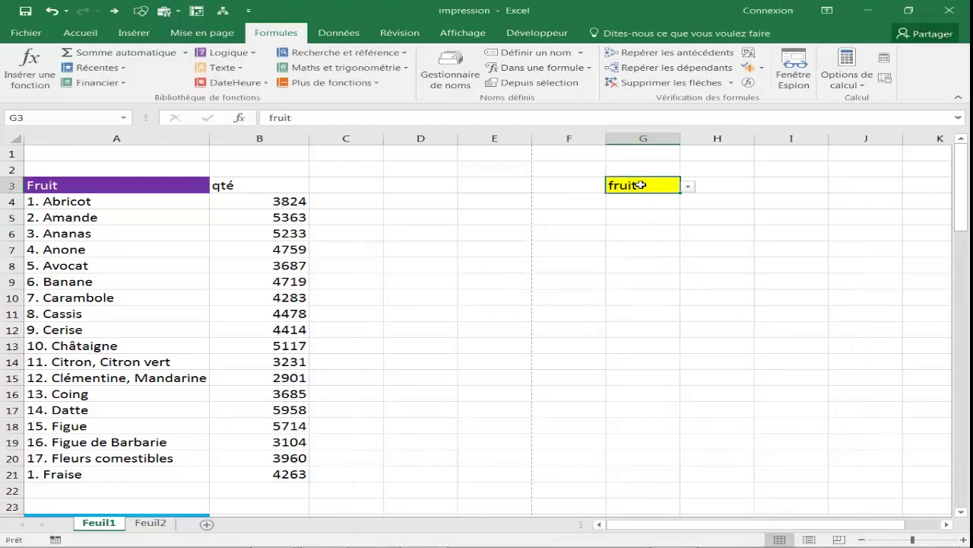
{"action": "left_click", "coordinate": [591, 258]}
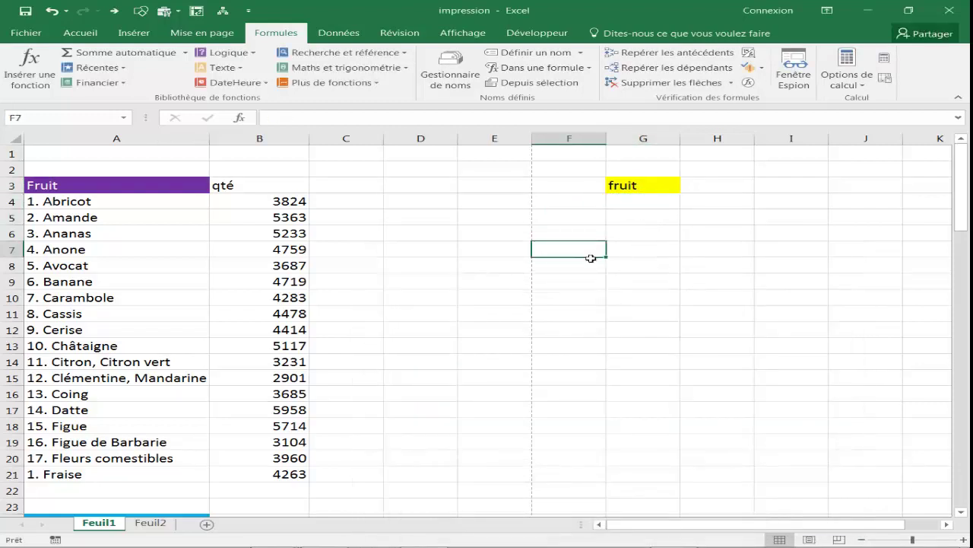
Preview the printout with Ctrl+P and return to the sheet
{"action": "key", "text": "ctrl+p"}
{"action": "key", "text": "Escape"}
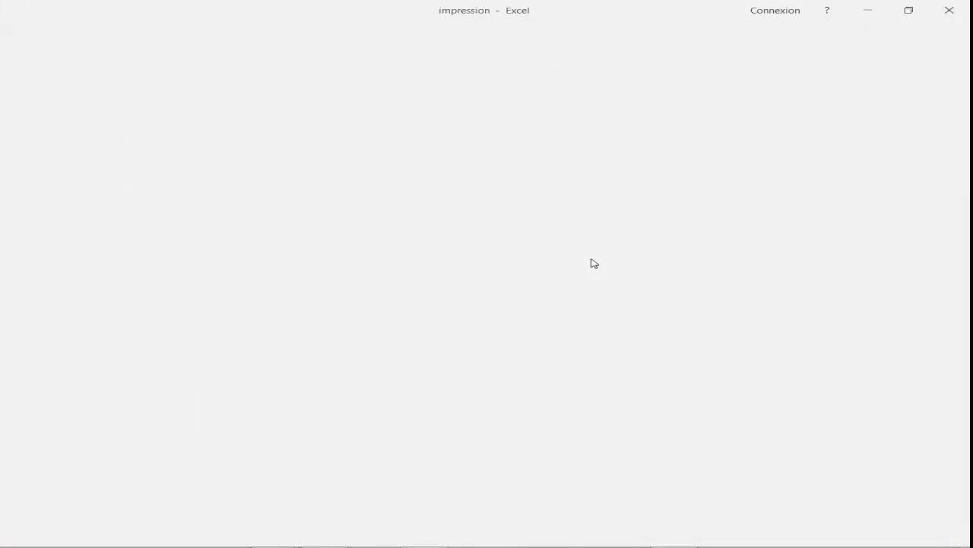
{"action": "left_click", "coordinate": [648, 188]}
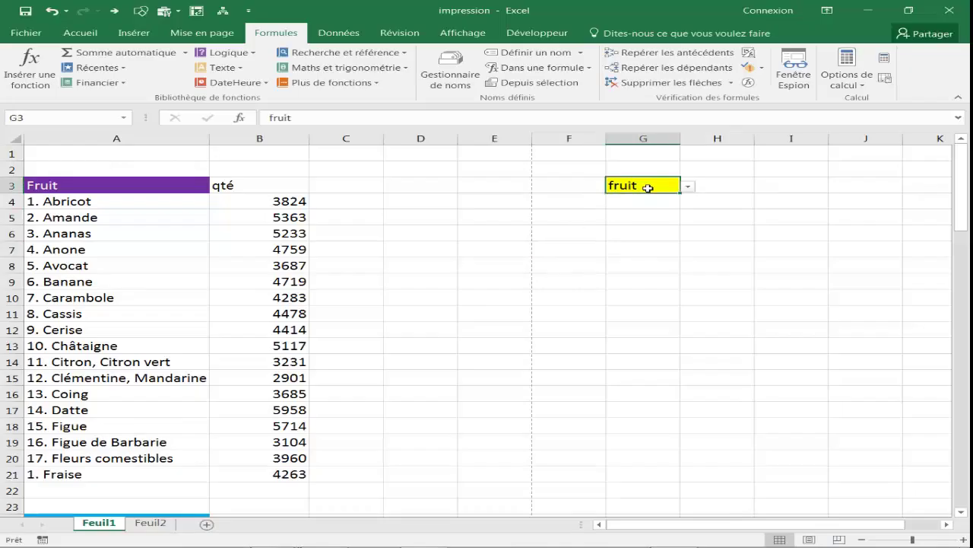
Fix Zone_d_impression's formula from indirec to =indirect(Feuil1!$G$3)
{"action": "left_click", "coordinate": [433, 84]}
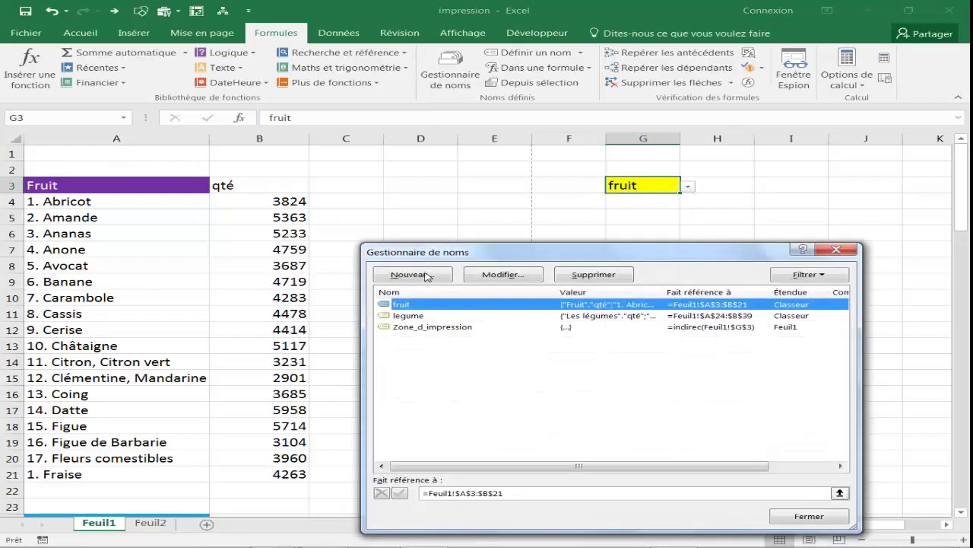
{"action": "left_click", "coordinate": [431, 329]}
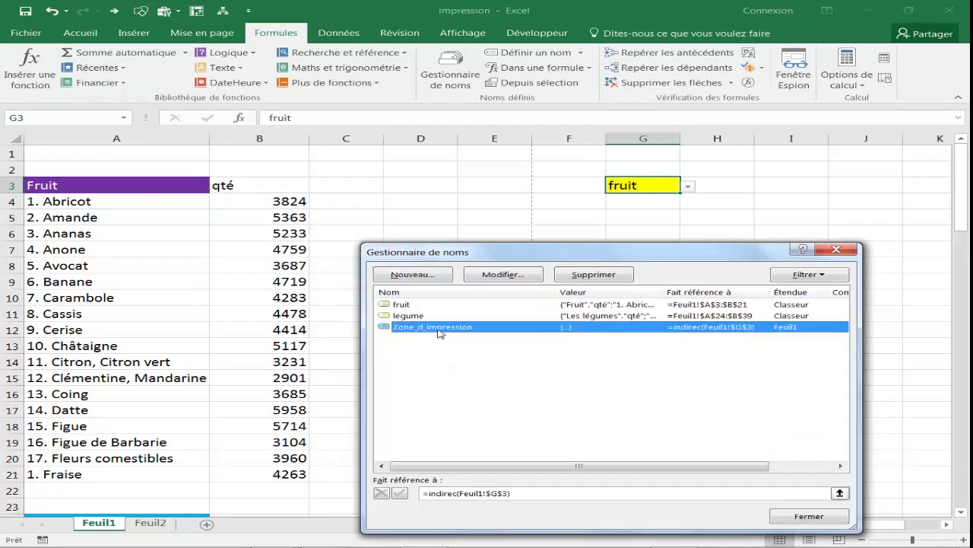
{"action": "left_click", "coordinate": [457, 493]}
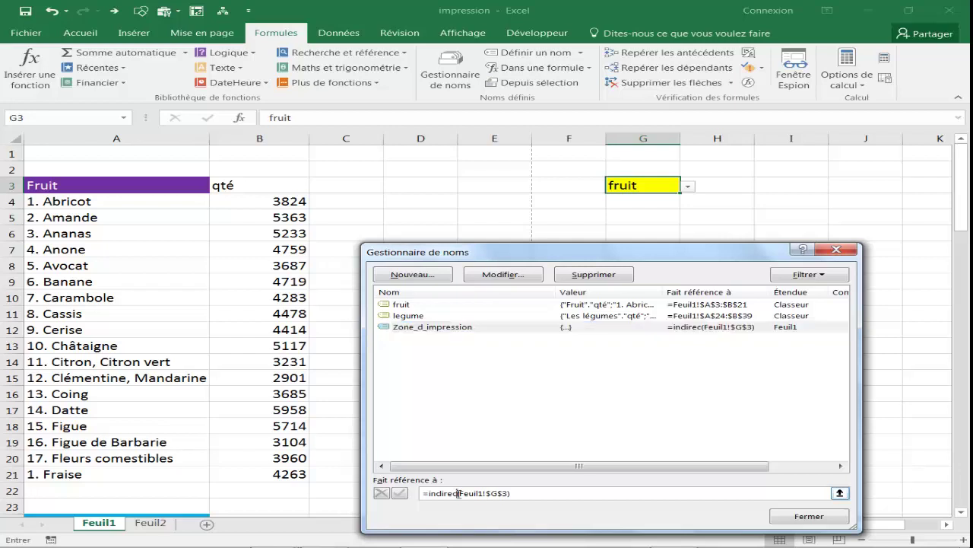
{"action": "type", "text": "t"}
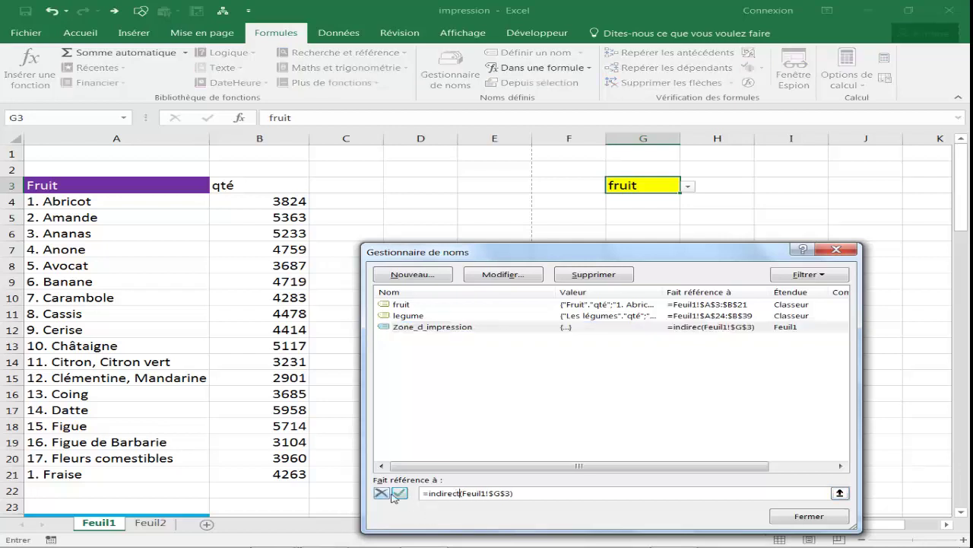
{"action": "left_click", "coordinate": [397, 492]}
{"action": "left_click", "coordinate": [783, 517]}
Preview the fruit printout, then choose legume in G3's dropdown
{"action": "left_click", "coordinate": [549, 309]}
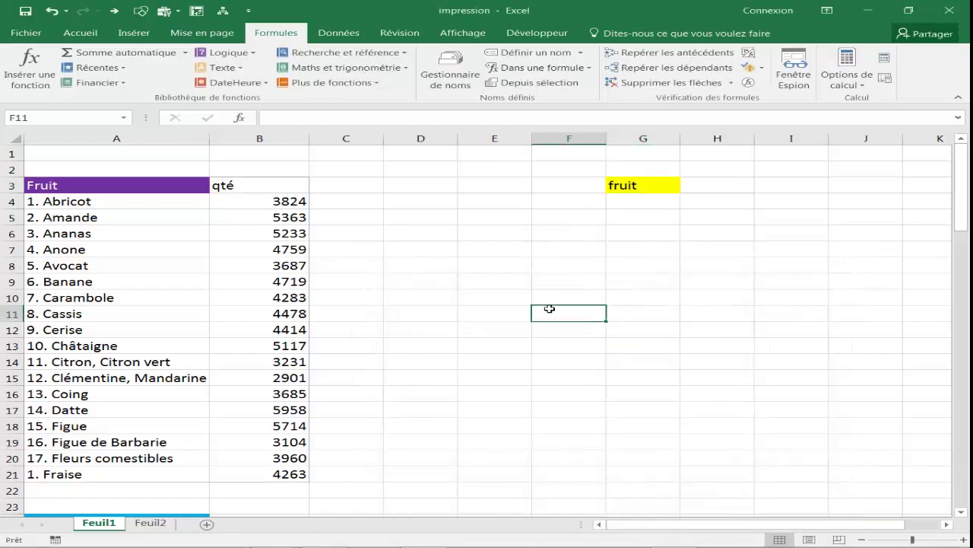
{"action": "key", "text": "ctrl+p"}
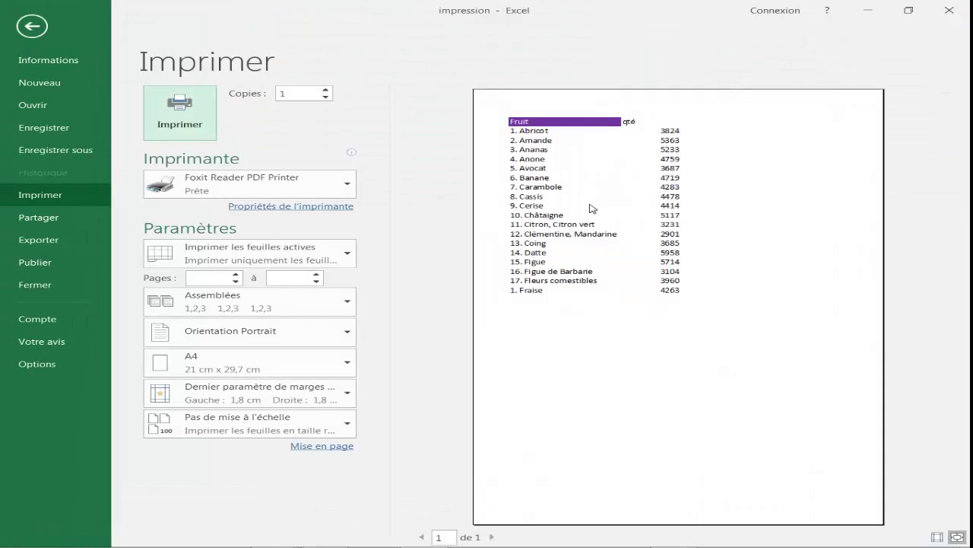
{"action": "key", "text": "Escape"}
{"action": "left_click", "coordinate": [650, 186]}
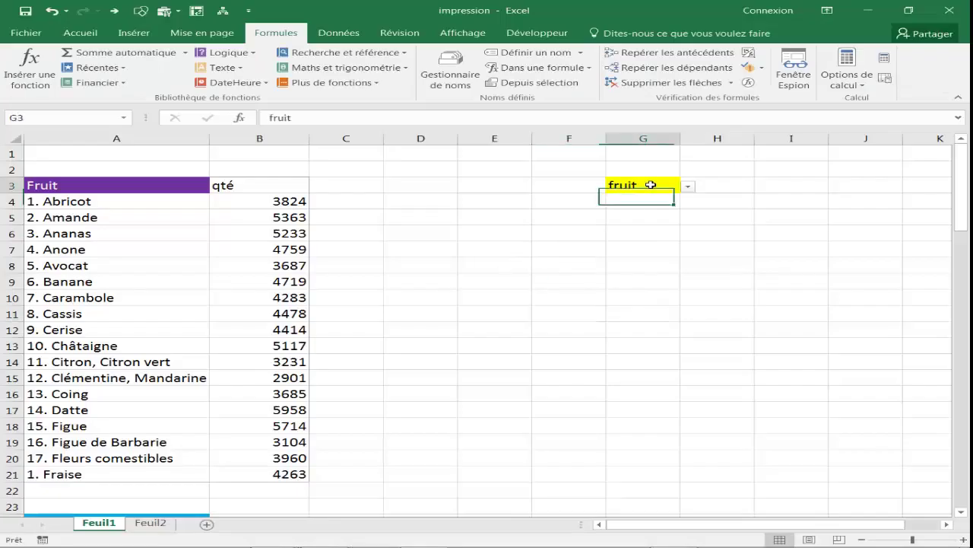
{"action": "left_click", "coordinate": [688, 189]}
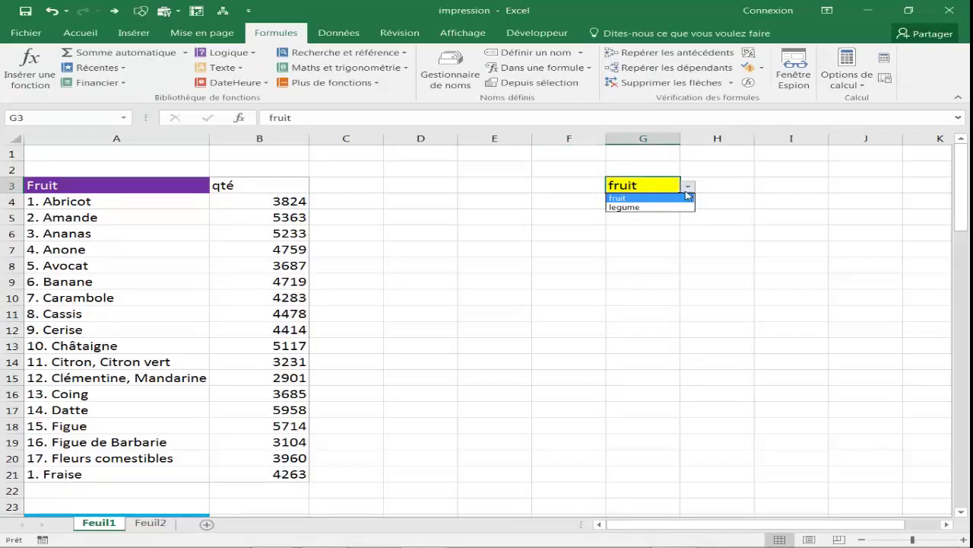
{"action": "left_click", "coordinate": [642, 212]}
{"action": "left_click", "coordinate": [583, 274]}
Preview the printout to confirm the vegetables table now prints
{"action": "key", "text": "ctrl+p"}
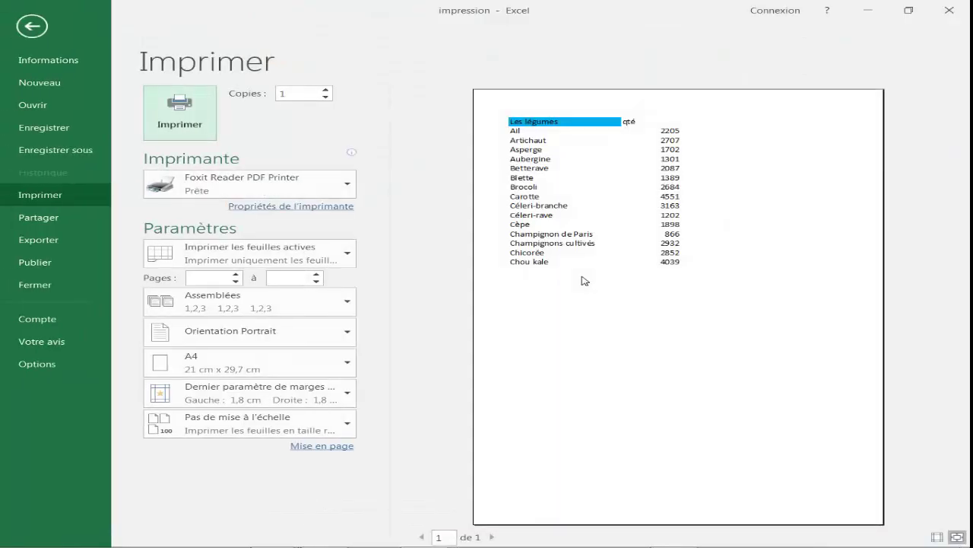
{"action": "key", "text": "Escape"}
{"action": "left_click", "coordinate": [648, 188]}
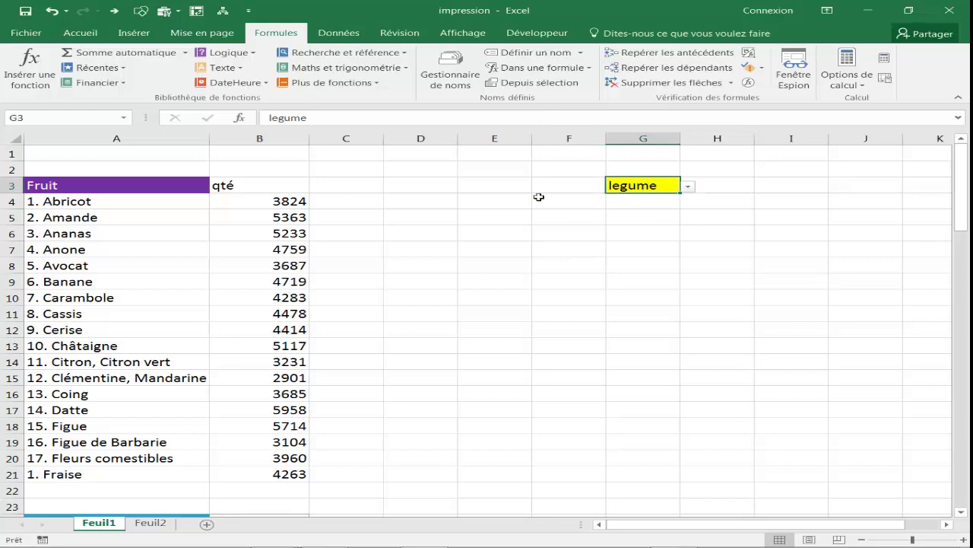
{"action": "scroll", "coordinate": [376, 238], "scroll_direction": "down", "scroll_amount": 1}
{"action": "scroll", "coordinate": [439, 232], "scroll_direction": "up", "scroll_amount": 1}
{"action": "left_click", "coordinate": [115, 217]}
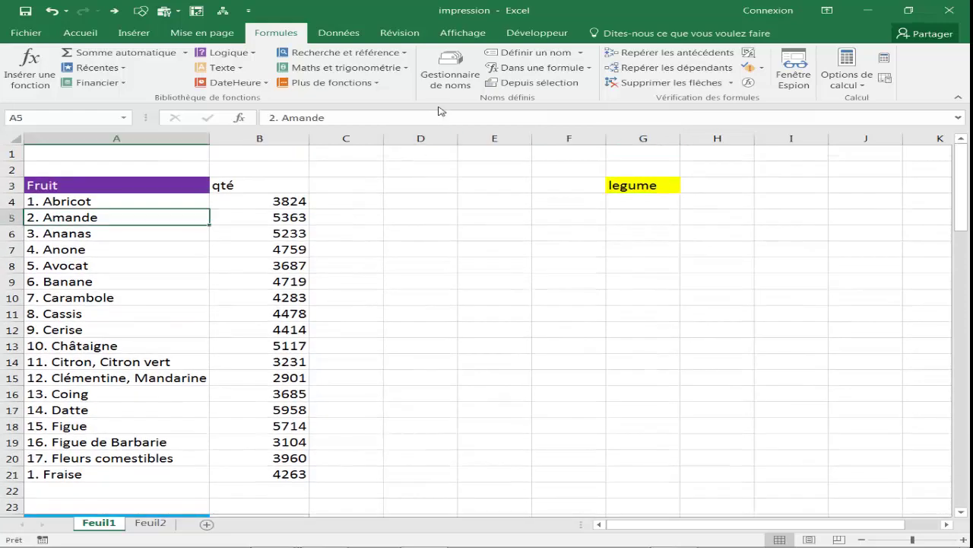
Clear the sheet's print area
{"action": "left_click", "coordinate": [204, 34]}
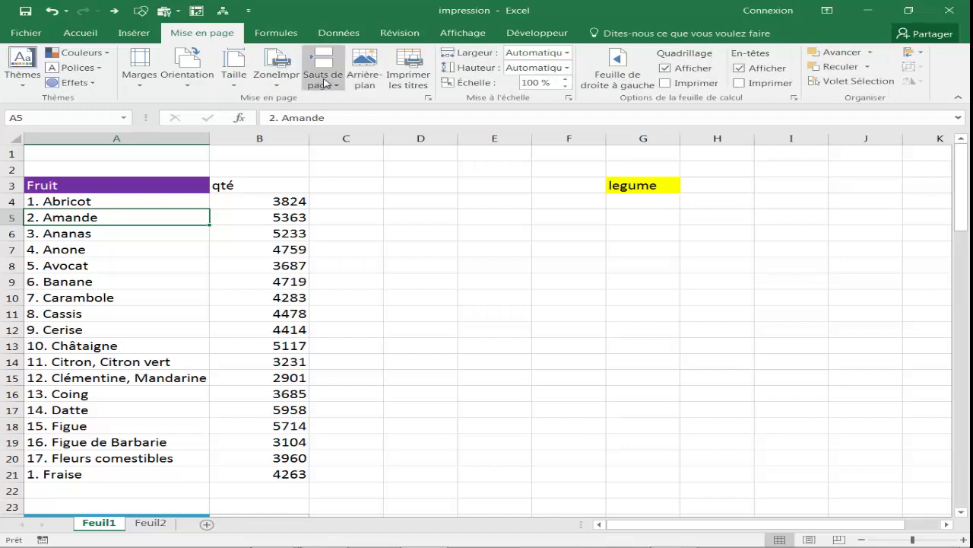
{"action": "left_click", "coordinate": [289, 75]}
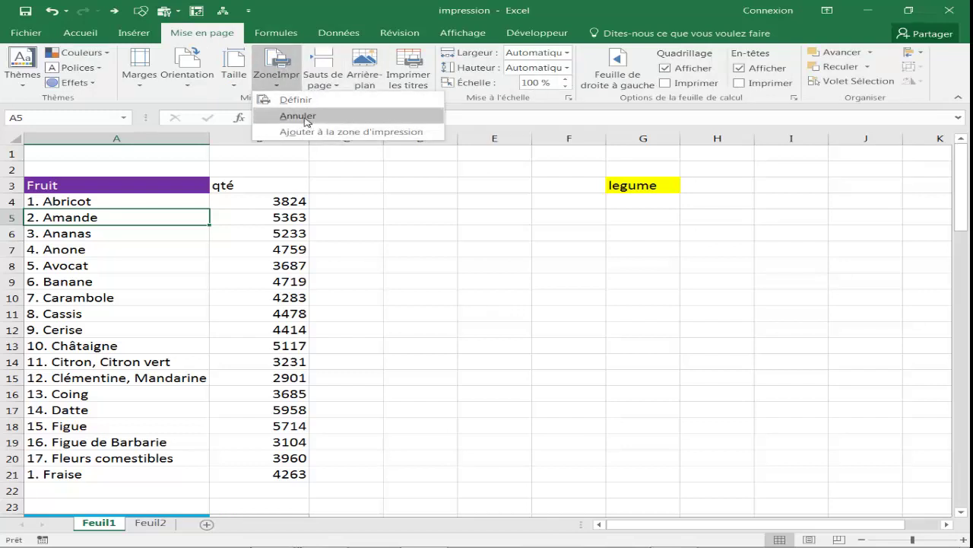
{"action": "left_click", "coordinate": [305, 119]}
{"action": "left_click", "coordinate": [447, 234]}
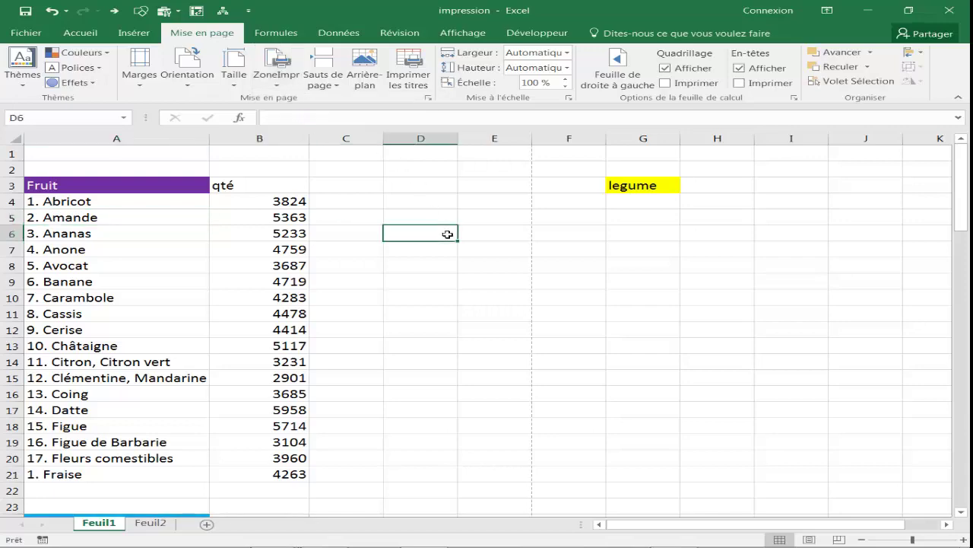
Preview the two-page printout, with legume alone on page 2
{"action": "key", "text": "ctrl+p"}
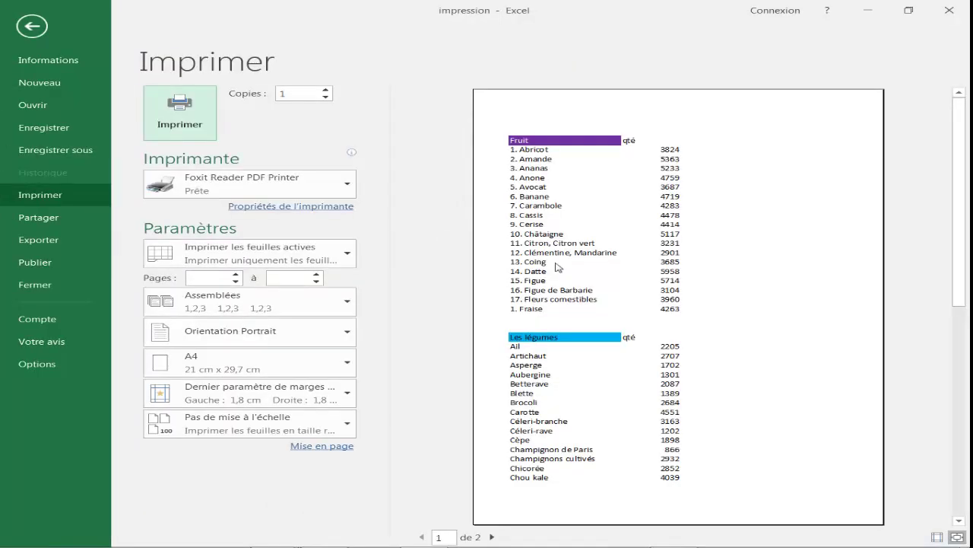
{"action": "scroll", "coordinate": [557, 266], "scroll_direction": "down", "scroll_amount": 1}
{"action": "scroll", "coordinate": [555, 266], "scroll_direction": "up", "scroll_amount": 1}
{"action": "scroll", "coordinate": [553, 233], "scroll_direction": "down", "scroll_amount": 1}
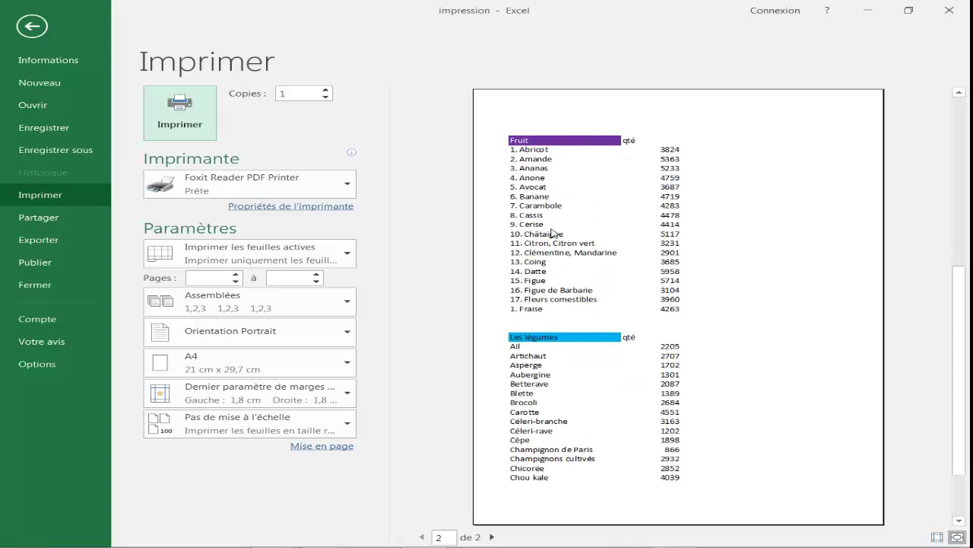
{"action": "key", "text": "Escape"}
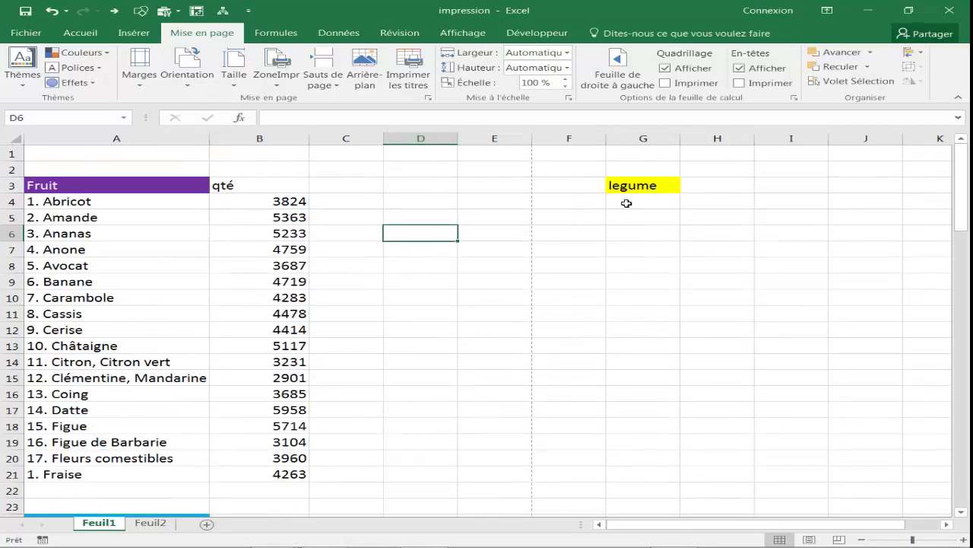
{"action": "key", "text": "ctrl+p"}
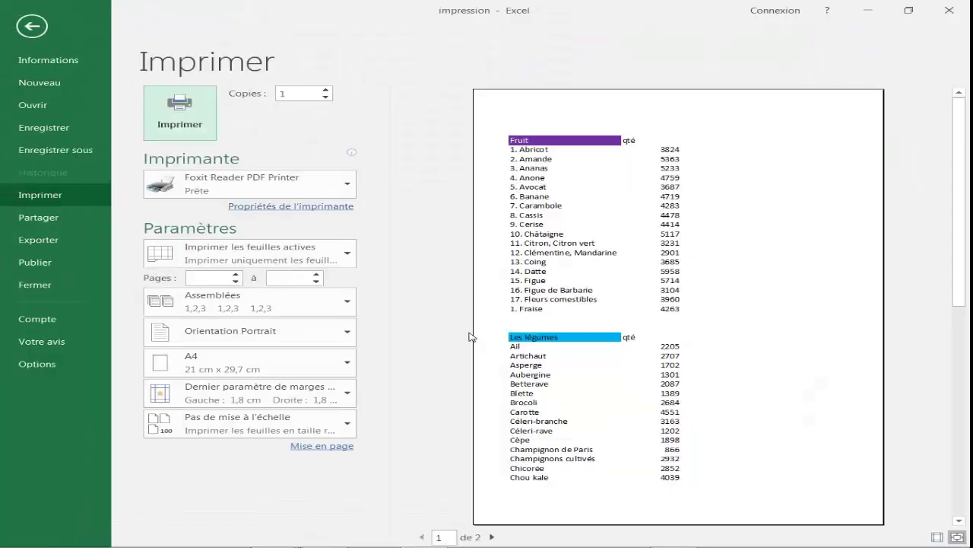
{"action": "scroll", "coordinate": [580, 280], "scroll_direction": "down", "scroll_amount": 1}
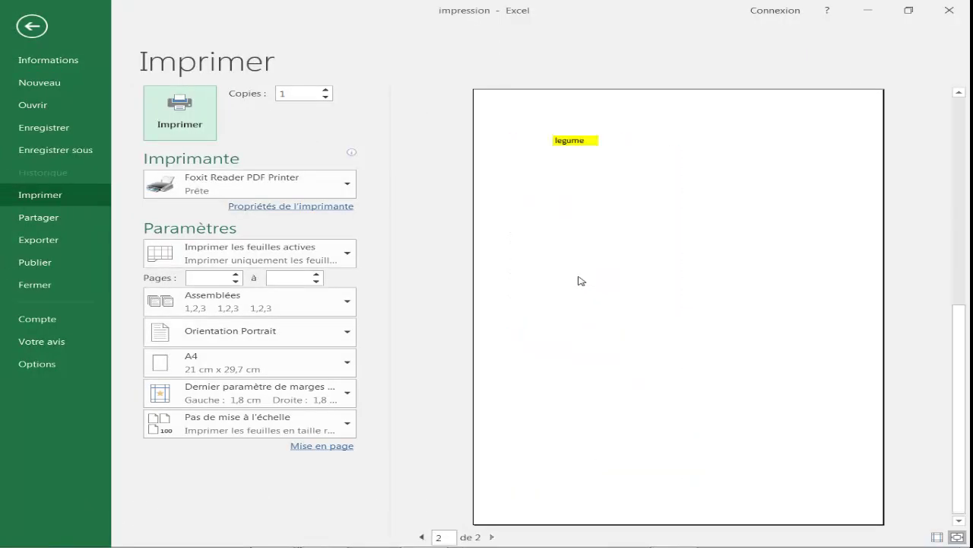
{"action": "key", "text": "Escape"}
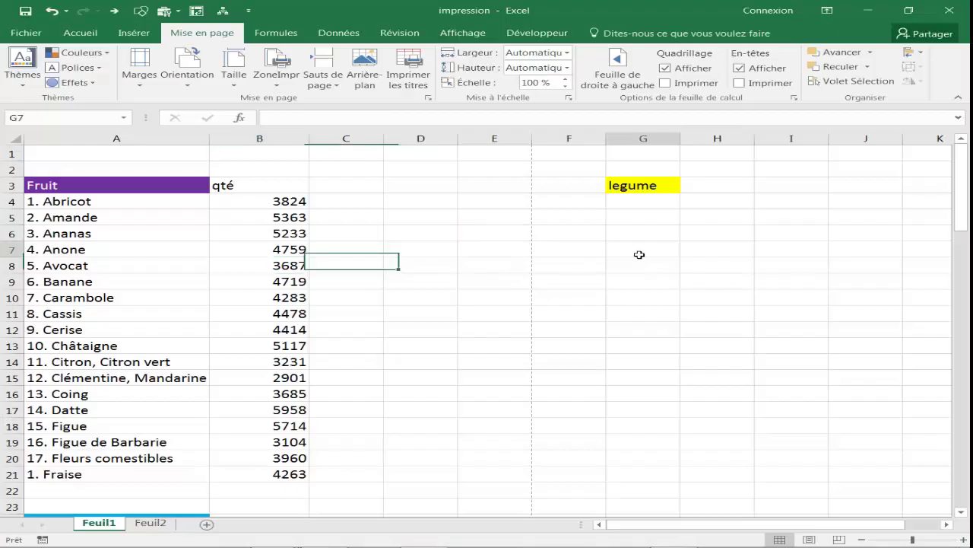
Fit the print width to 1 page (85% scale) and preview the single-page result
{"action": "left_click", "coordinate": [609, 245]}
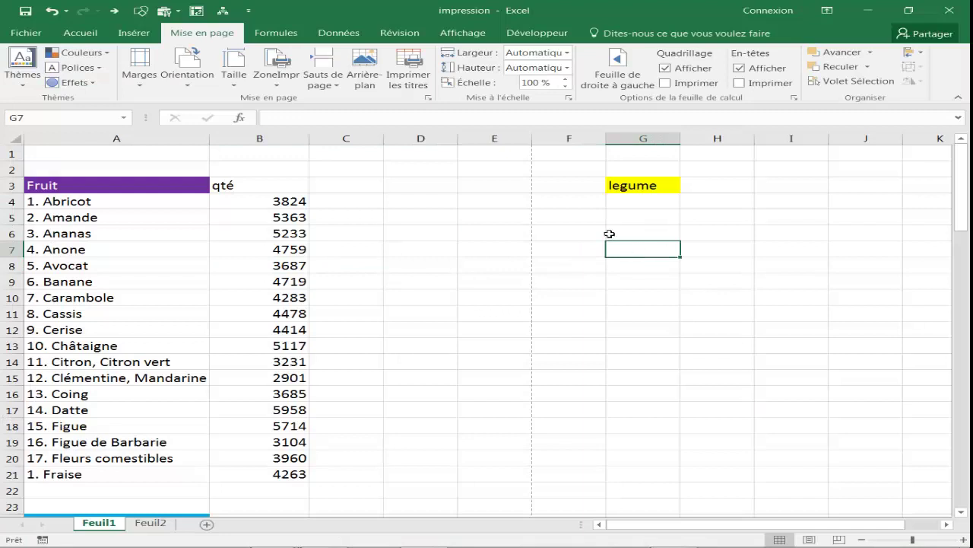
{"action": "left_click", "coordinate": [633, 187]}
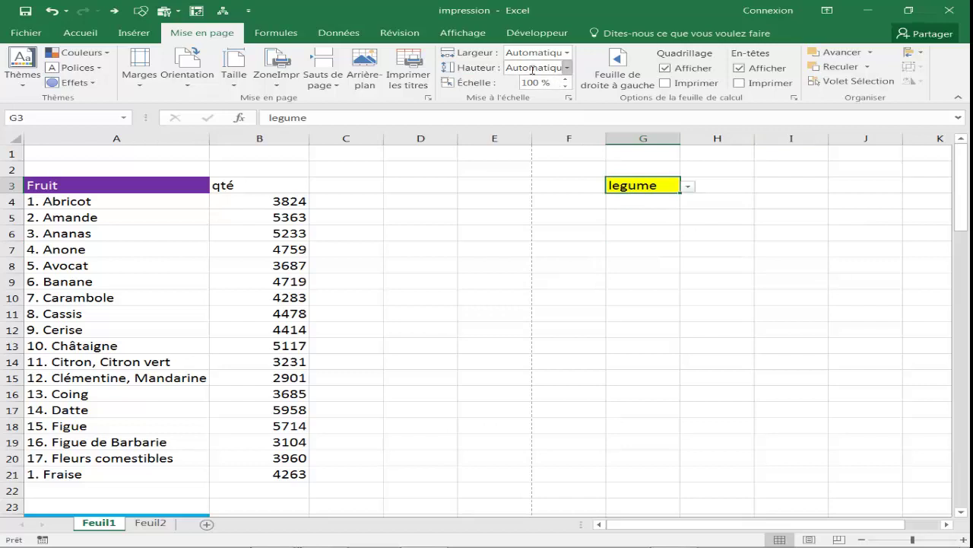
{"action": "left_click", "coordinate": [567, 53]}
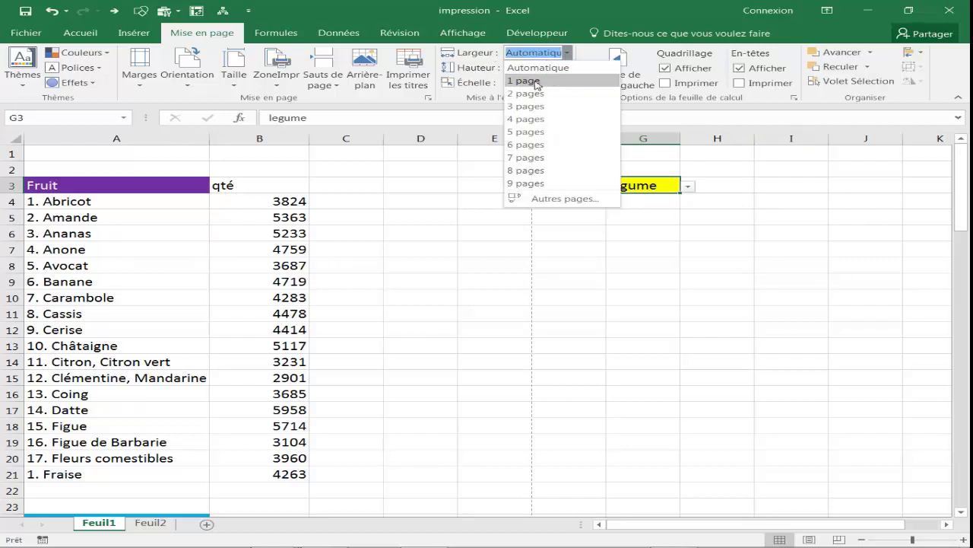
{"action": "left_click", "coordinate": [530, 81]}
{"action": "left_click", "coordinate": [587, 296]}
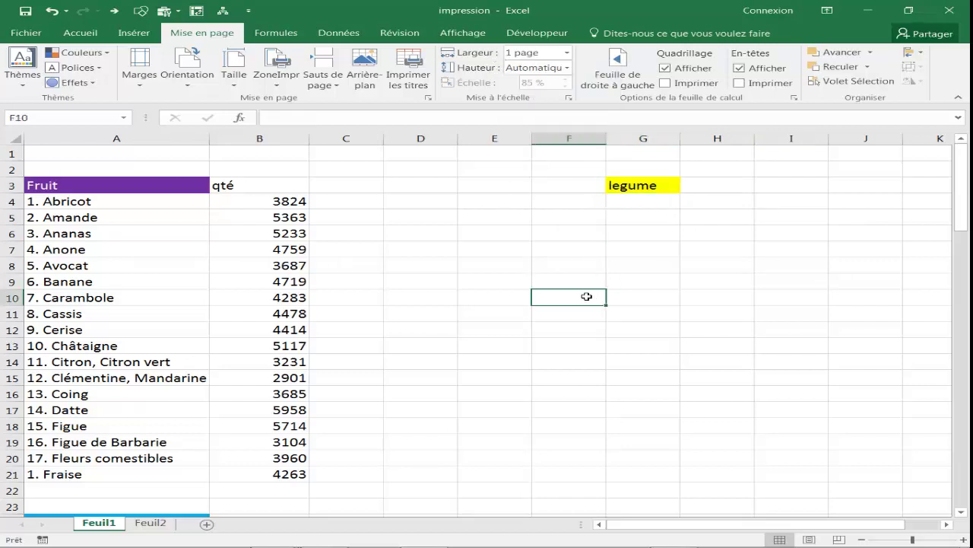
{"action": "key", "text": "ctrl+p"}
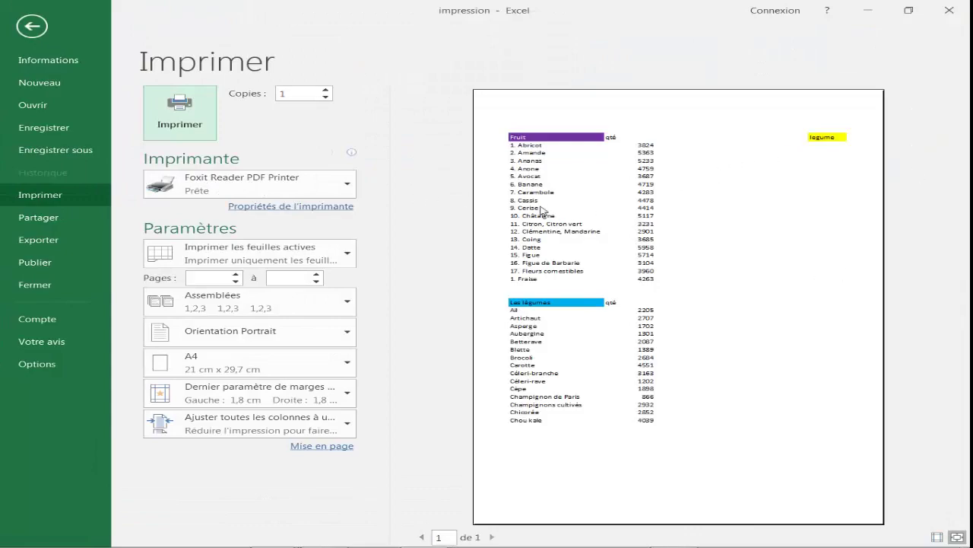
{"action": "key", "text": "Escape"}
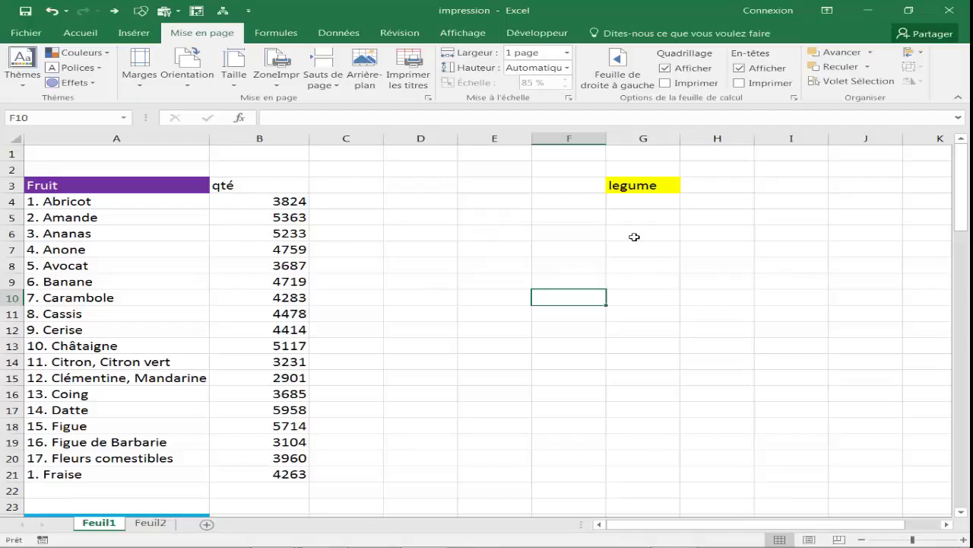
Copy both tables in A3:B39 and paste them starting at A42
{"action": "scroll", "coordinate": [127, 186], "scroll_direction": "down", "scroll_amount": 1}
{"action": "scroll", "coordinate": [130, 287], "scroll_direction": "down", "scroll_amount": 3}
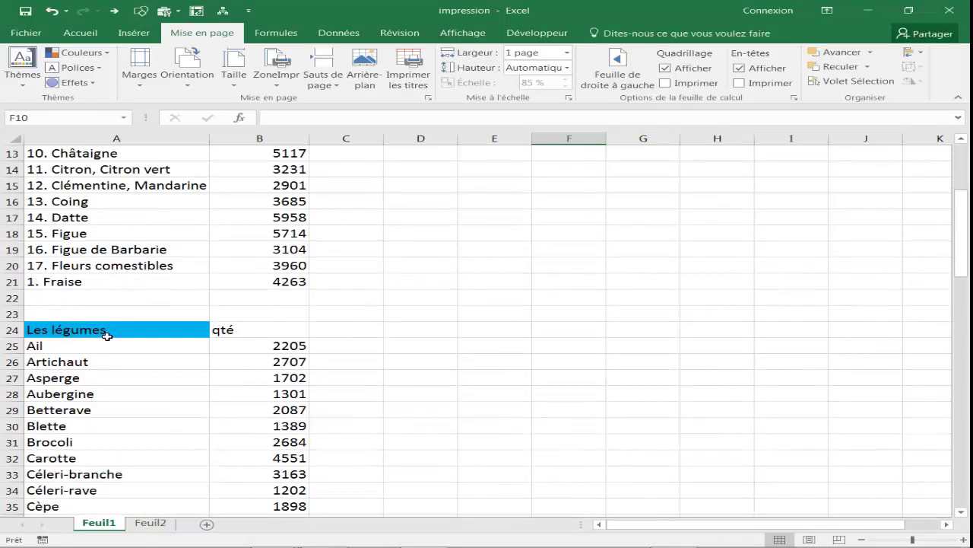
{"action": "scroll", "coordinate": [117, 321], "scroll_direction": "up", "scroll_amount": 4}
{"action": "left_click_drag", "start_coordinate": [72, 193], "coordinate": [233, 276]}
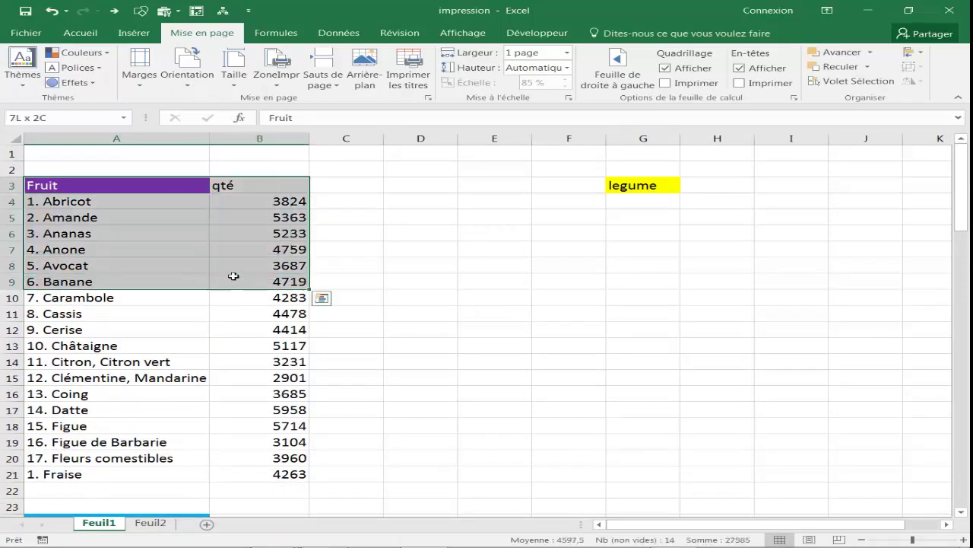
{"action": "scroll", "coordinate": [250, 292], "scroll_direction": "down", "scroll_amount": 4}
{"action": "scroll", "coordinate": [250, 292], "scroll_direction": "down", "scroll_amount": 3}
{"action": "left_click", "coordinate": [278, 424], "text": "shift"}
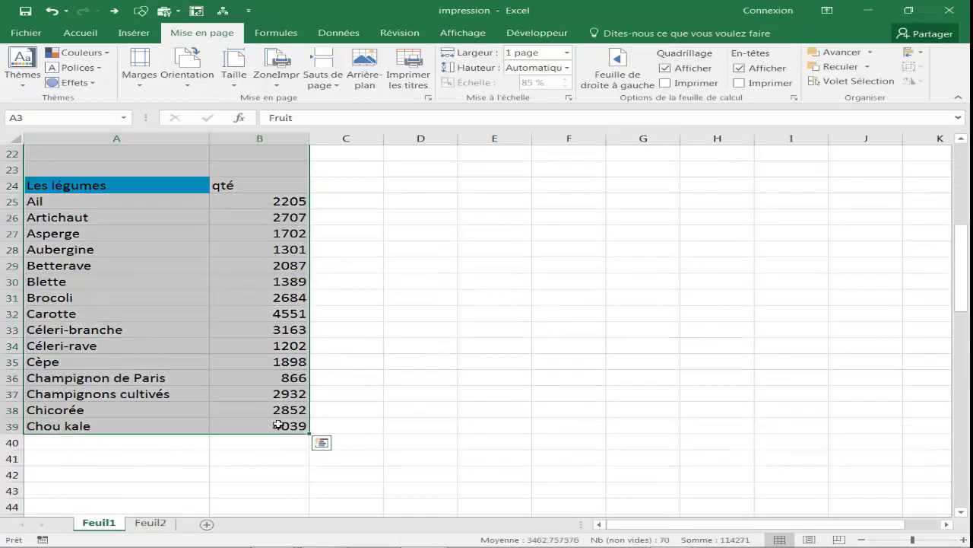
{"action": "key", "text": "ctrl+c"}
{"action": "scroll", "coordinate": [113, 375], "scroll_direction": "down", "scroll_amount": 3}
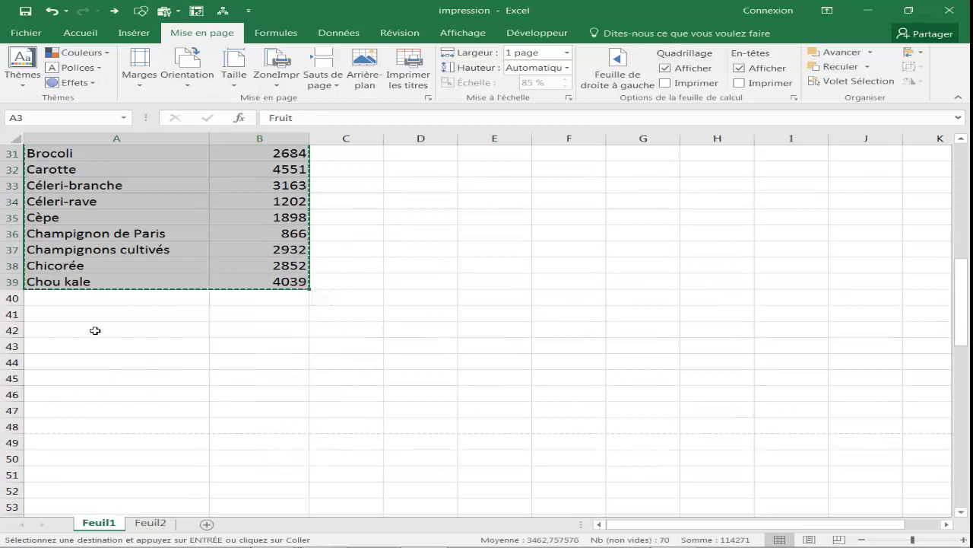
{"action": "left_click", "coordinate": [120, 335]}
{"action": "key", "text": "ctrl+v"}
{"action": "left_click", "coordinate": [470, 343]}
{"action": "scroll", "coordinate": [472, 344], "scroll_direction": "up", "scroll_amount": 6}
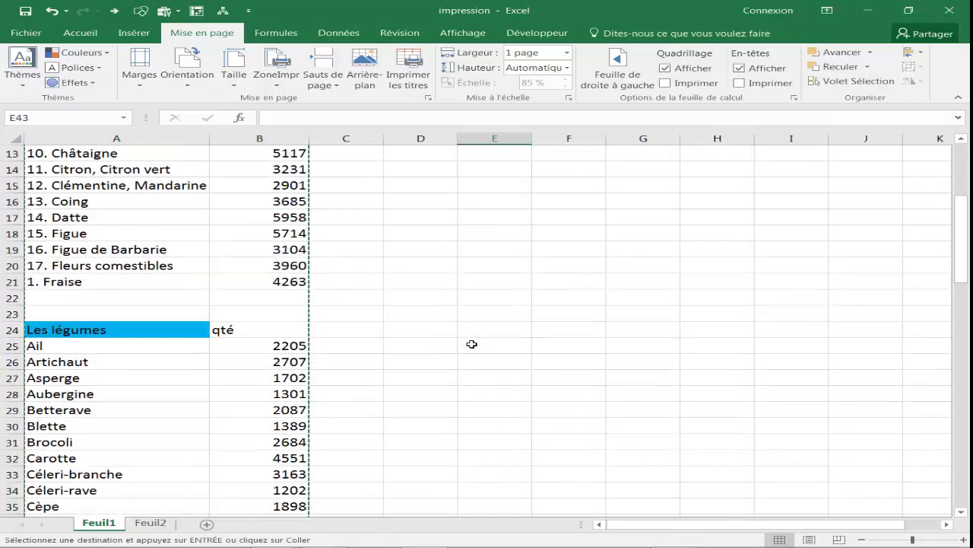
Preview the printout, which now spans two pages
{"action": "key", "text": "ctrl+p"}
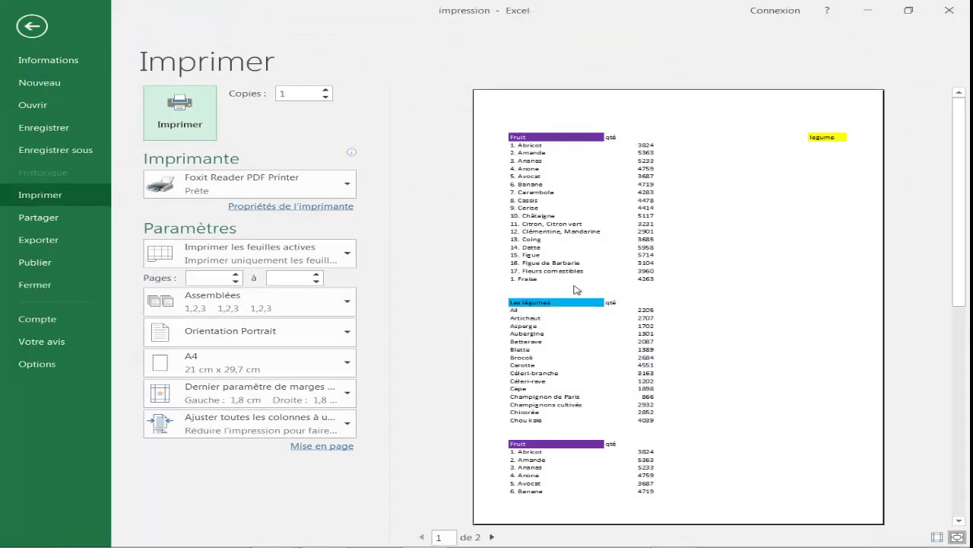
{"action": "scroll", "coordinate": [578, 291], "scroll_direction": "down", "scroll_amount": 3}
{"action": "key", "text": "Escape"}
{"action": "scroll", "coordinate": [200, 250], "scroll_direction": "down", "scroll_amount": 4}
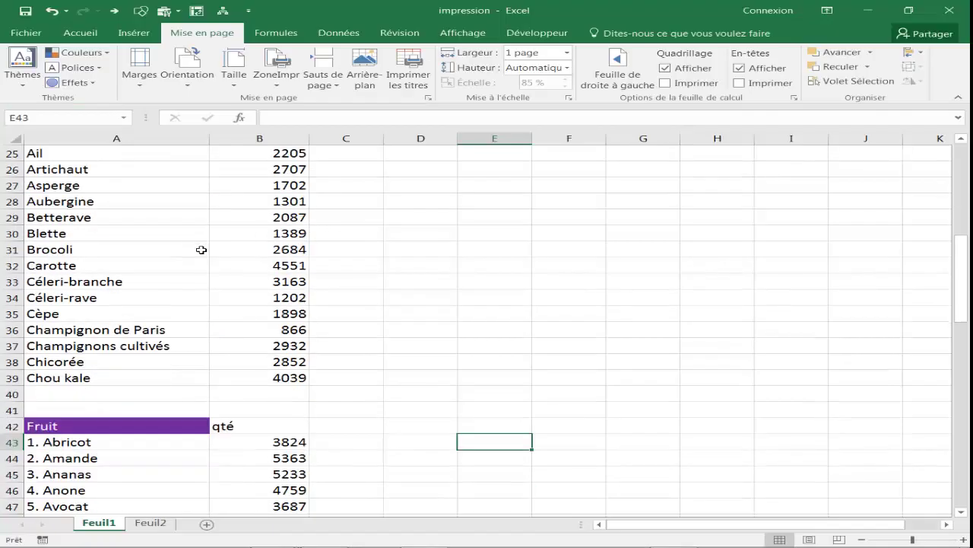
{"action": "scroll", "coordinate": [90, 237], "scroll_direction": "down", "scroll_amount": 4}
{"action": "scroll", "coordinate": [89, 237], "scroll_direction": "up", "scroll_amount": 4}
{"action": "scroll", "coordinate": [91, 228], "scroll_direction": "up", "scroll_amount": 8}
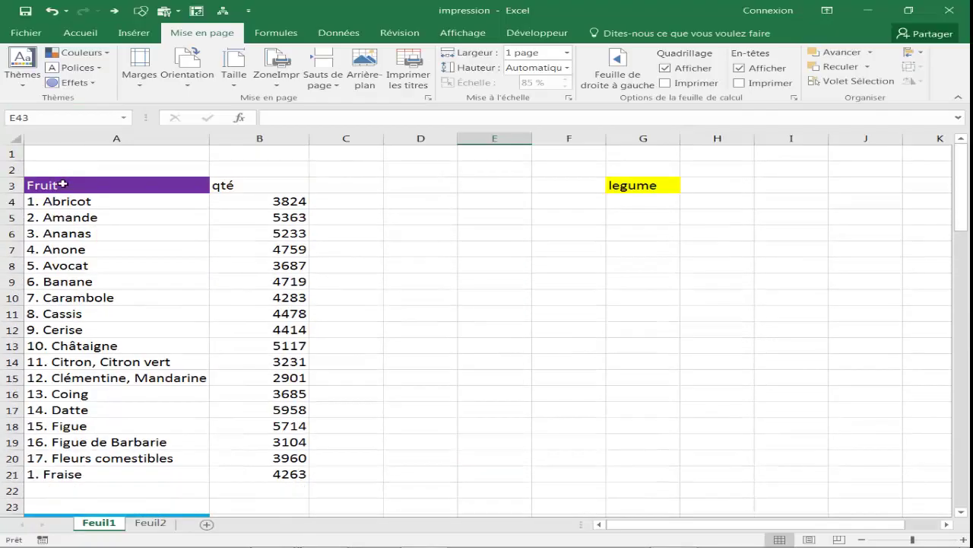
Copy the tables in A3:B78 and paste a second copy starting at A80
{"action": "left_click_drag", "start_coordinate": [63, 184], "coordinate": [256, 217]}
{"action": "scroll", "coordinate": [257, 247], "scroll_direction": "down", "scroll_amount": 4}
{"action": "scroll", "coordinate": [256, 251], "scroll_direction": "down", "scroll_amount": 11}
{"action": "scroll", "coordinate": [257, 255], "scroll_direction": "down", "scroll_amount": 5}
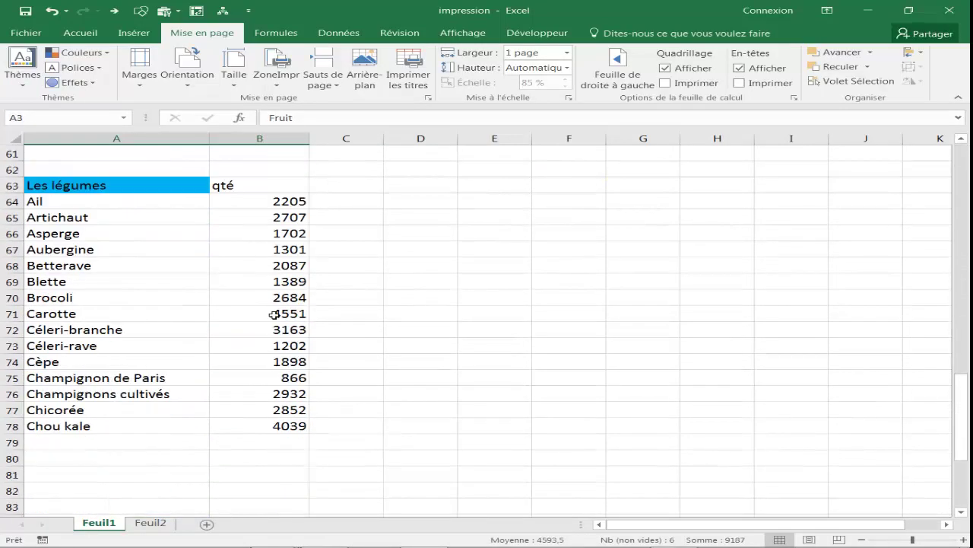
{"action": "left_click", "coordinate": [286, 428], "text": "shift"}
{"action": "key", "text": "ctrl+c"}
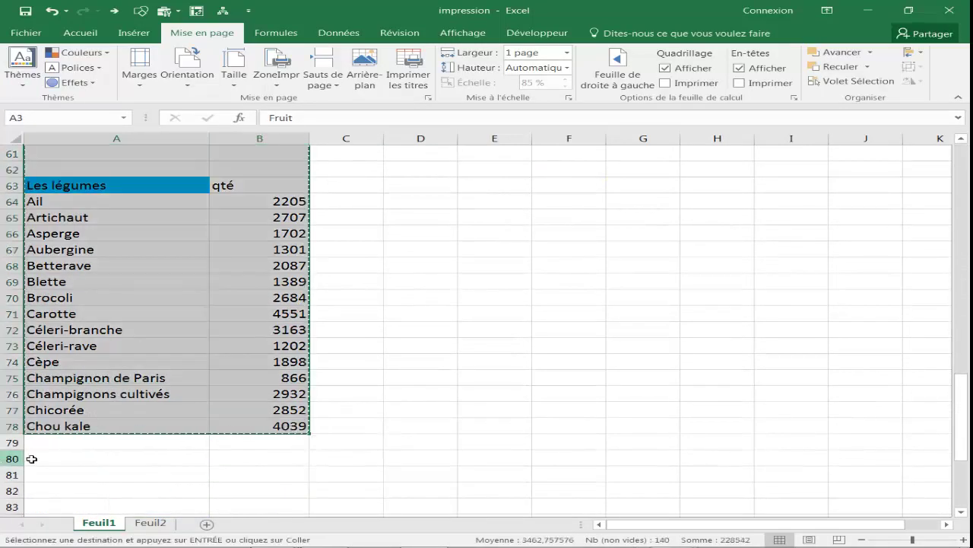
{"action": "left_click", "coordinate": [76, 458]}
{"action": "key", "text": "ctrl+v"}
Check the print preview, now running to four pages, then return to the sheet
{"action": "left_click", "coordinate": [386, 365]}
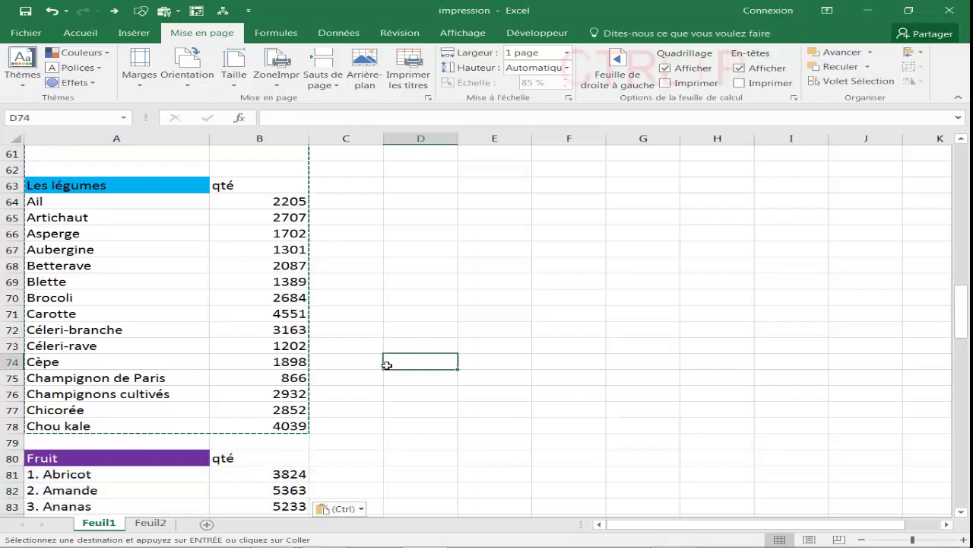
{"action": "key", "text": "ctrl+p"}
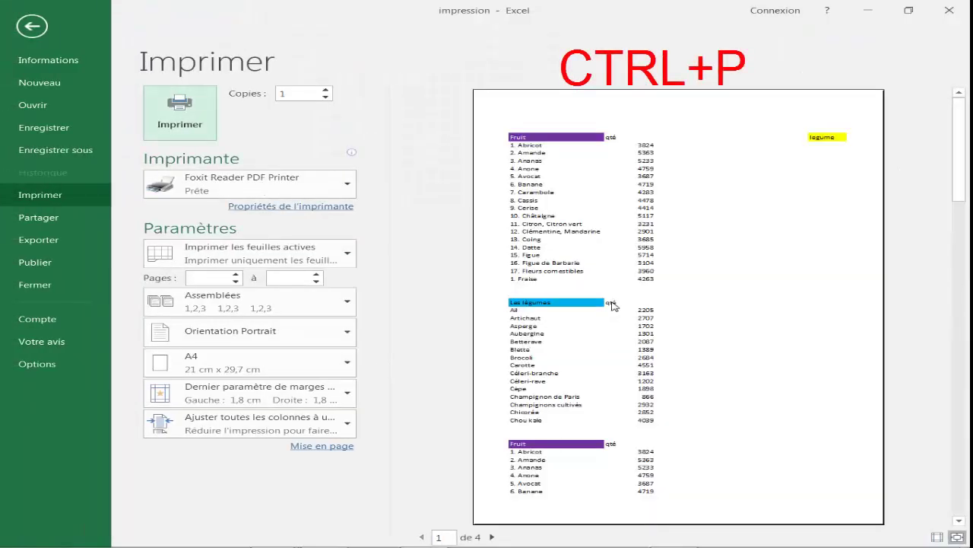
{"action": "scroll", "coordinate": [613, 305], "scroll_direction": "down", "scroll_amount": 1}
{"action": "scroll", "coordinate": [612, 304], "scroll_direction": "down", "scroll_amount": 1}
{"action": "scroll", "coordinate": [509, 478], "scroll_direction": "down", "scroll_amount": 1}
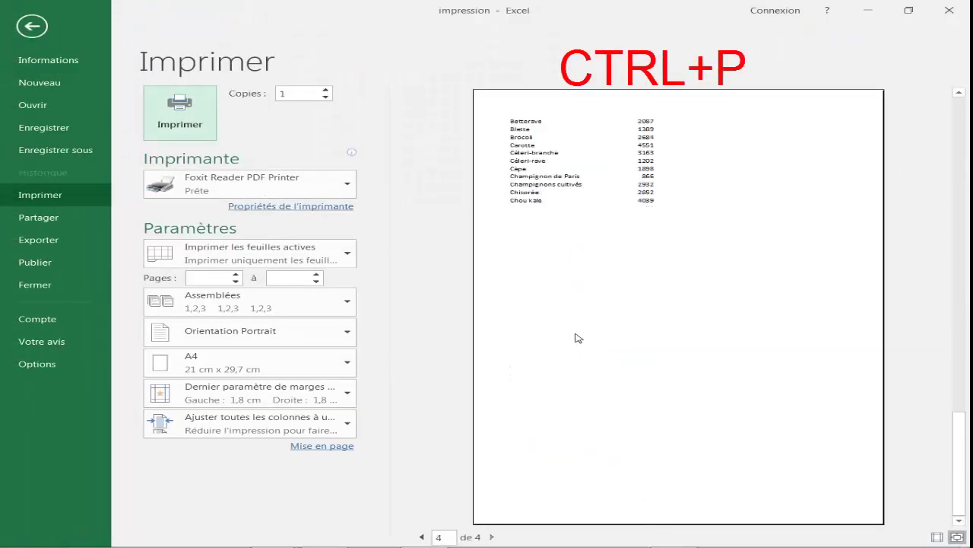
{"action": "key", "text": "Escape"}
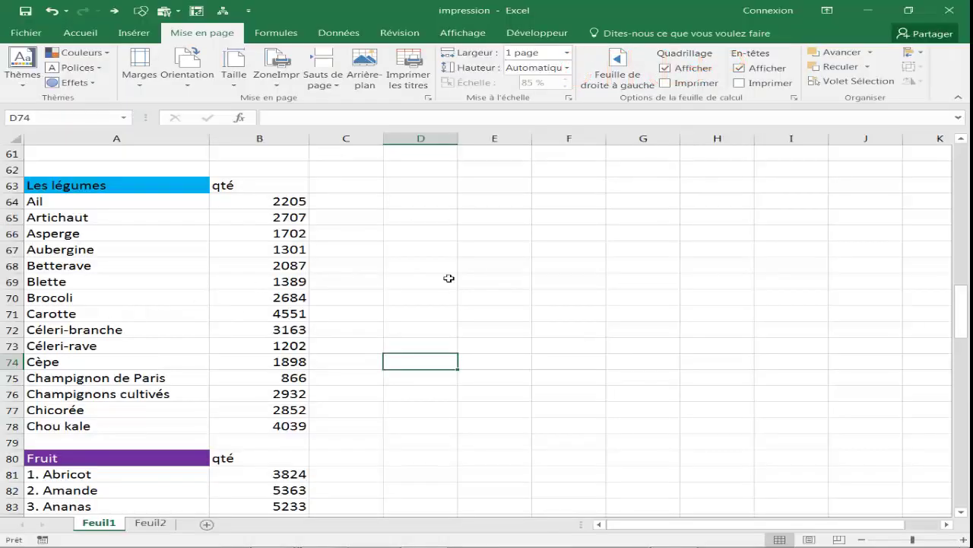
Limit the print height to 3 pages and check the preview
{"action": "left_click", "coordinate": [450, 274]}
{"action": "left_click", "coordinate": [567, 68]}
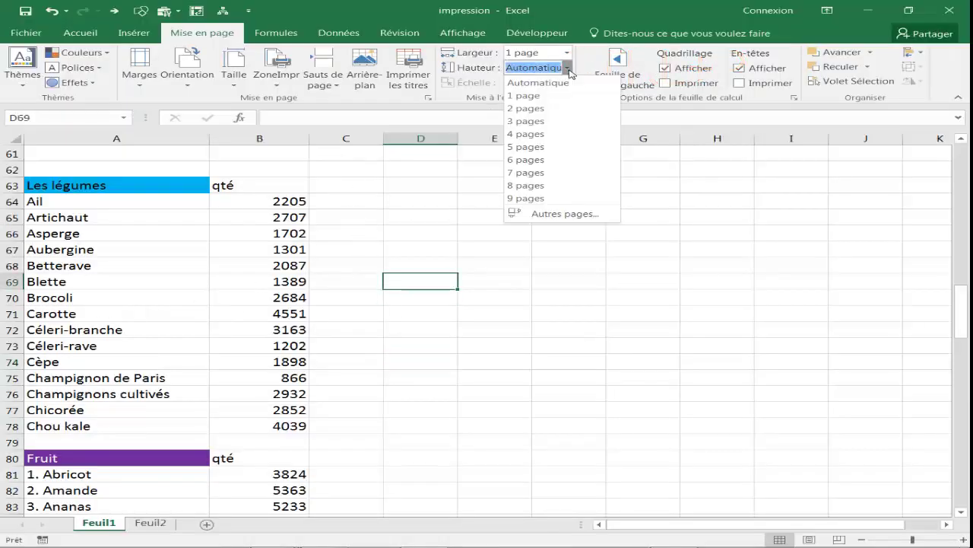
{"action": "left_click", "coordinate": [531, 122]}
{"action": "left_click", "coordinate": [416, 302]}
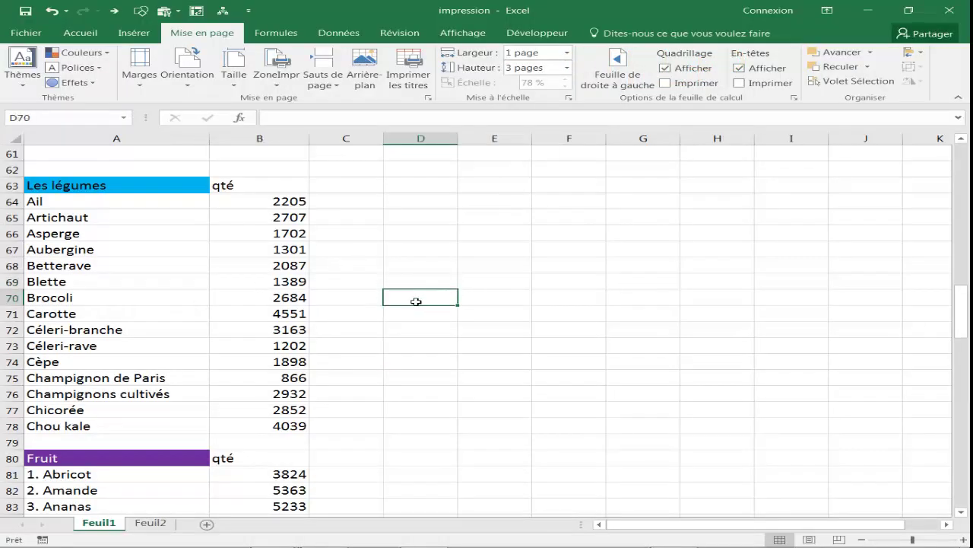
{"action": "key", "text": "ctrl+p"}
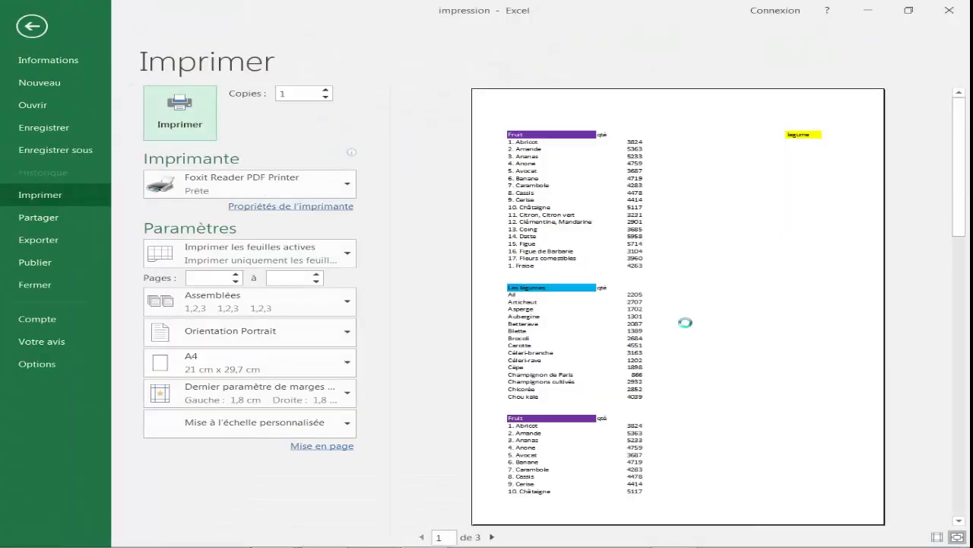
{"action": "scroll", "coordinate": [628, 312], "scroll_direction": "down", "scroll_amount": 2}
{"action": "key", "text": "Escape"}
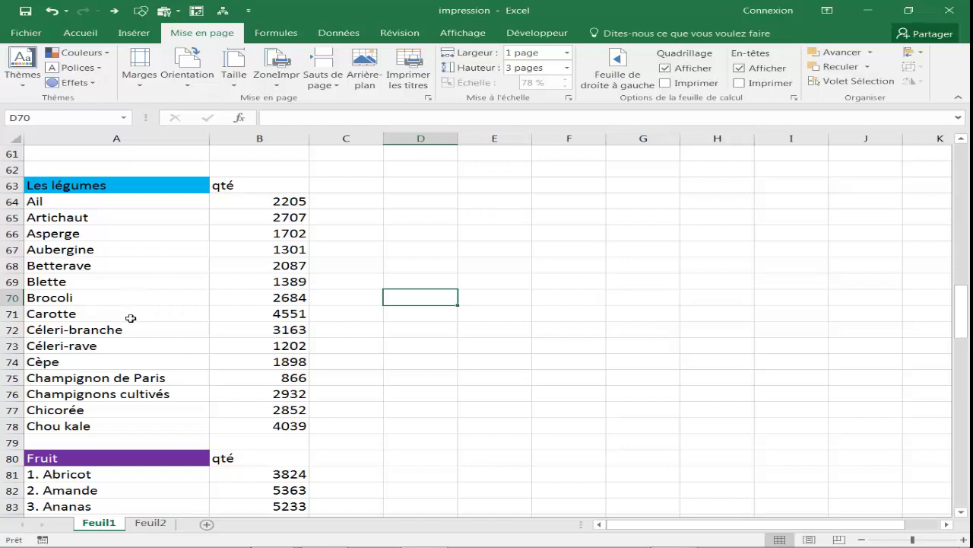
Reduce the print height to 2 pages and preview the result
{"action": "left_click", "coordinate": [567, 68]}
{"action": "left_click", "coordinate": [528, 109]}
{"action": "left_click", "coordinate": [449, 212]}
{"action": "key", "text": "ctrl+p"}
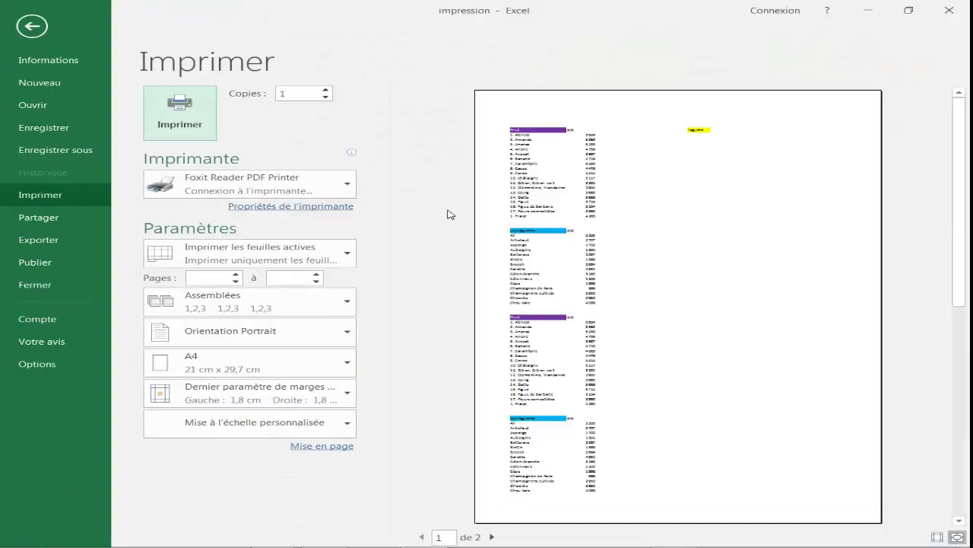
{"action": "key", "text": "Escape"}
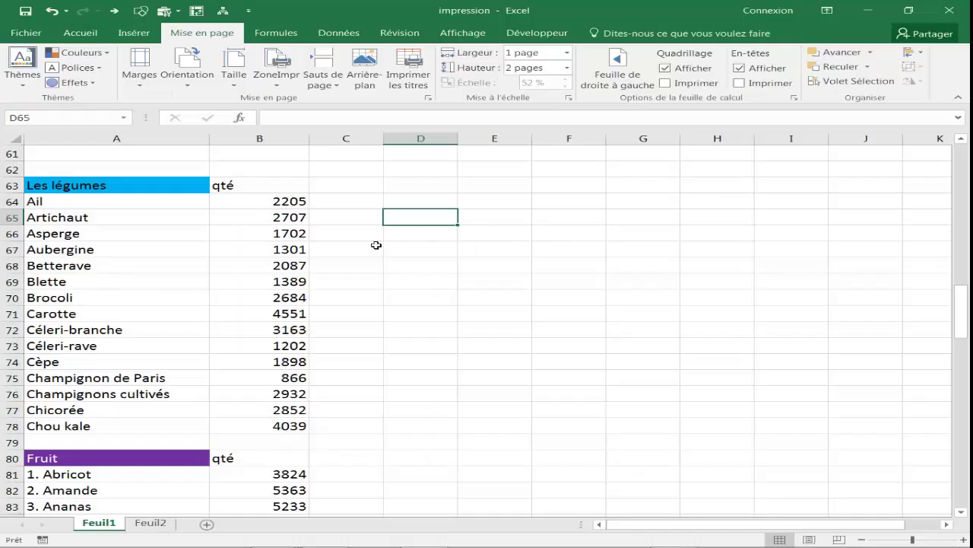
Fit the print height to 1 page (26% scale) and confirm the one-page preview
{"action": "left_click", "coordinate": [567, 67]}
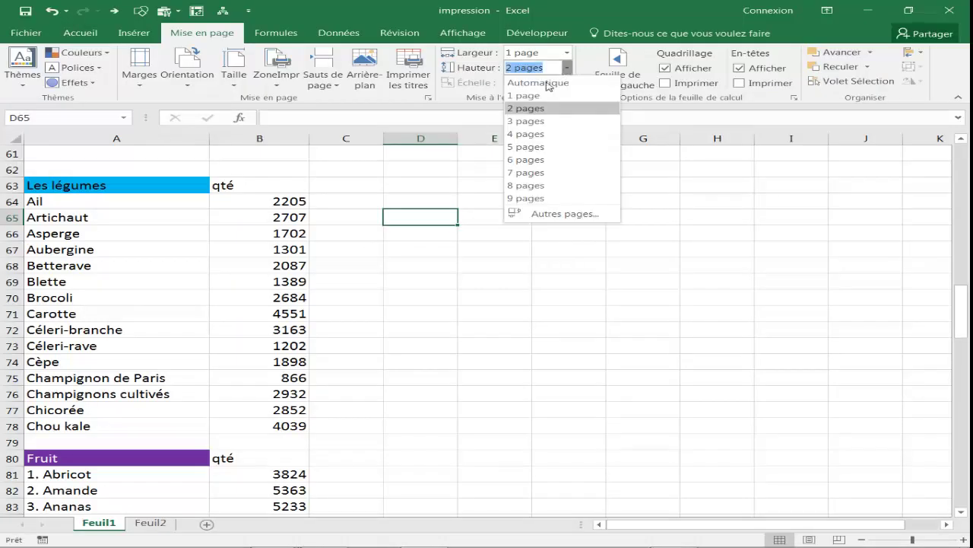
{"action": "left_click", "coordinate": [531, 94]}
{"action": "left_click", "coordinate": [458, 281]}
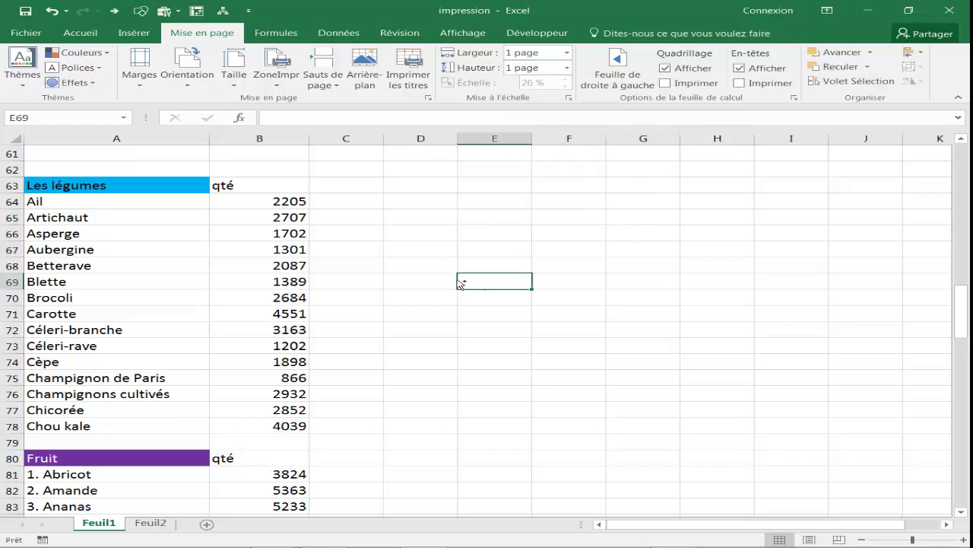
{"action": "key", "text": "ctrl+p"}
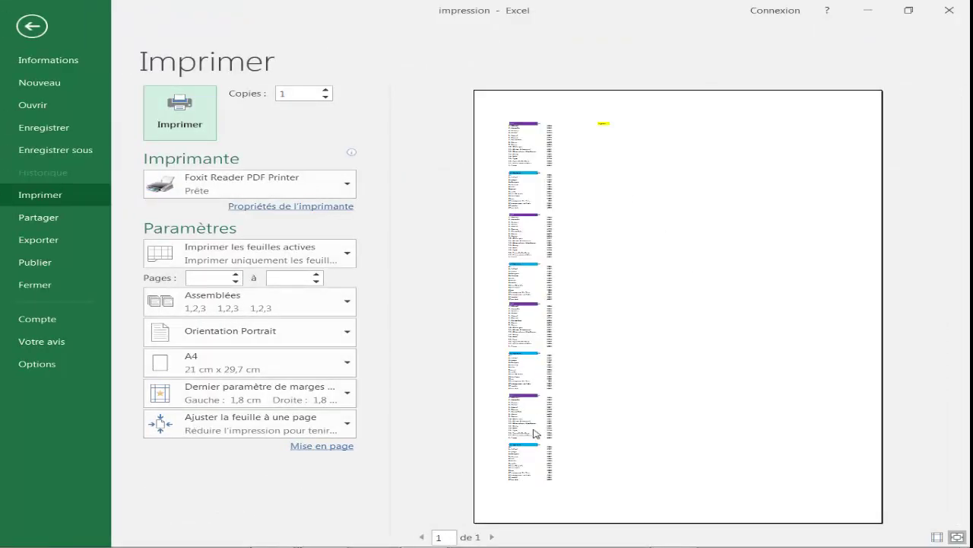
{"action": "key", "text": "Escape"}
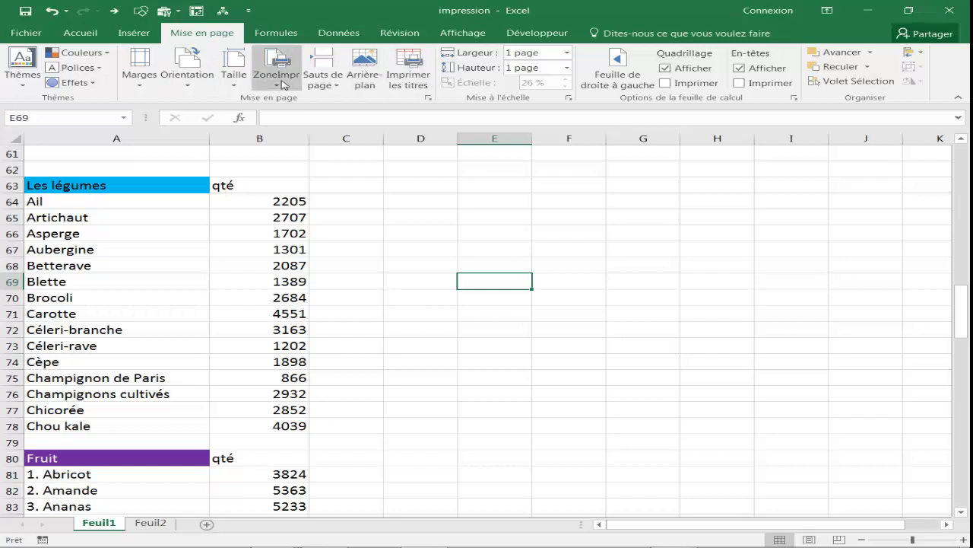
Set Page Setup scaling to 100% and check the five-page preview
{"action": "left_click", "coordinate": [283, 84]}
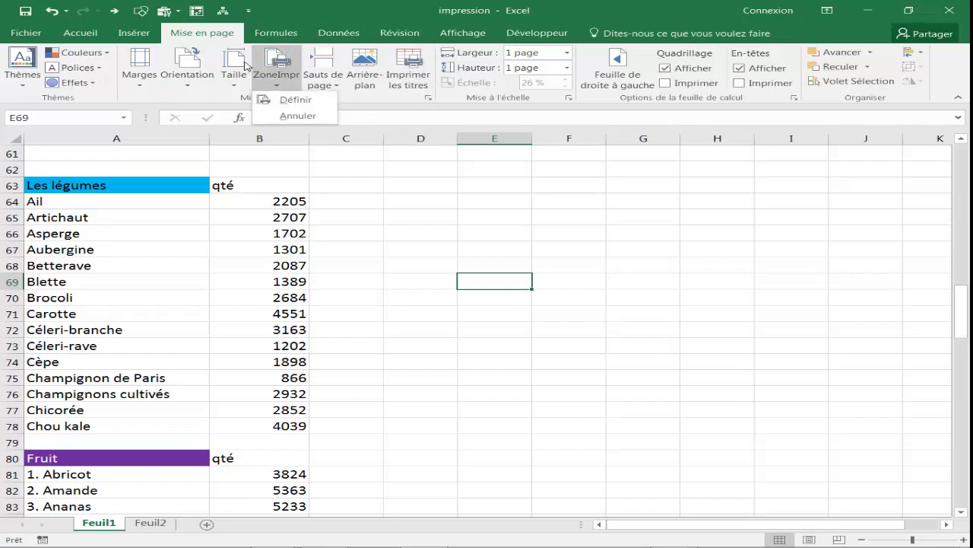
{"action": "left_click", "coordinate": [149, 81]}
{"action": "left_click", "coordinate": [202, 334]}
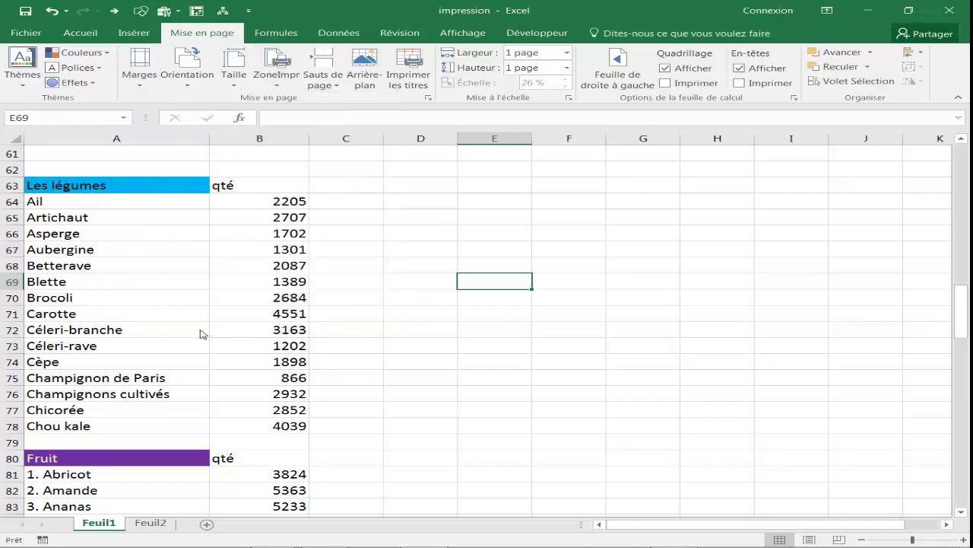
{"action": "left_click", "coordinate": [401, 264]}
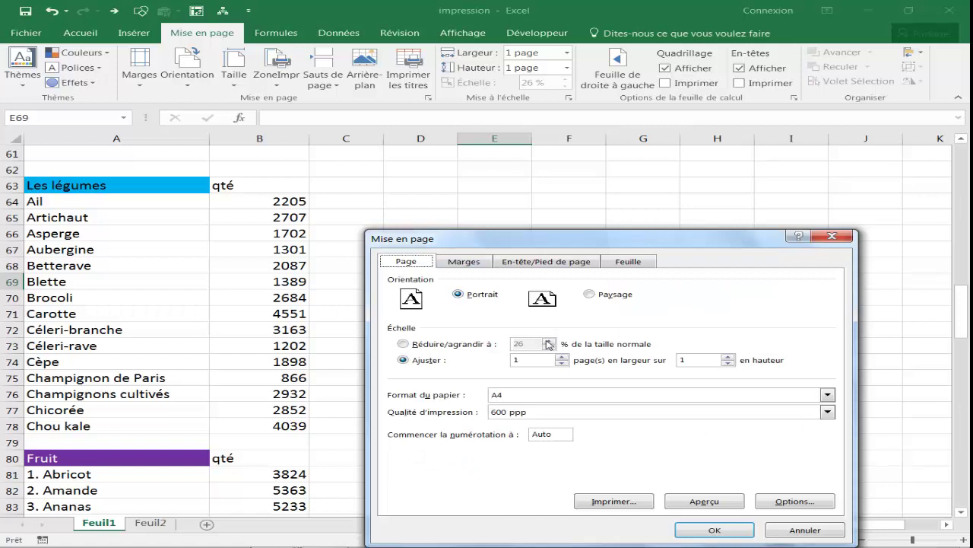
{"action": "left_click", "coordinate": [438, 345]}
{"action": "left_click", "coordinate": [511, 344]}
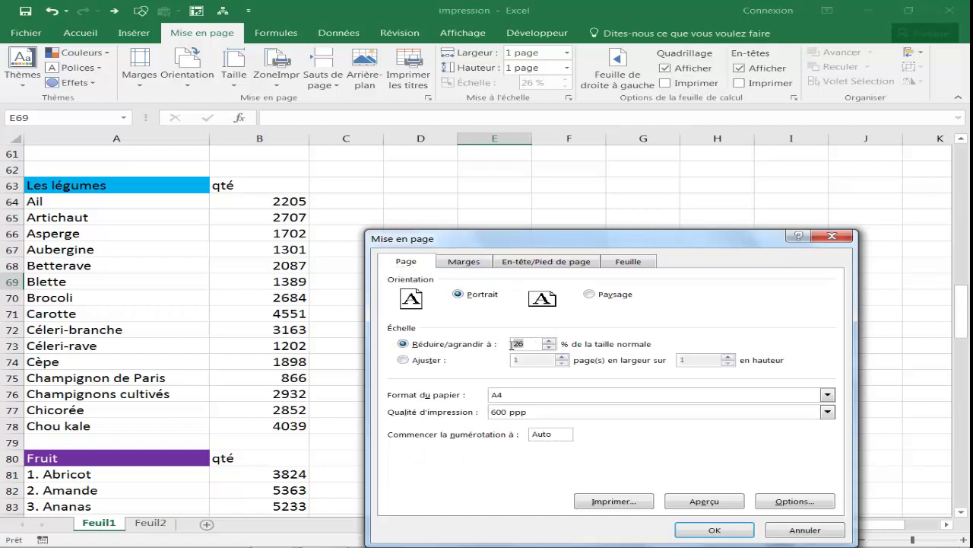
{"action": "type", "text": "100"}
{"action": "key", "text": "Return"}
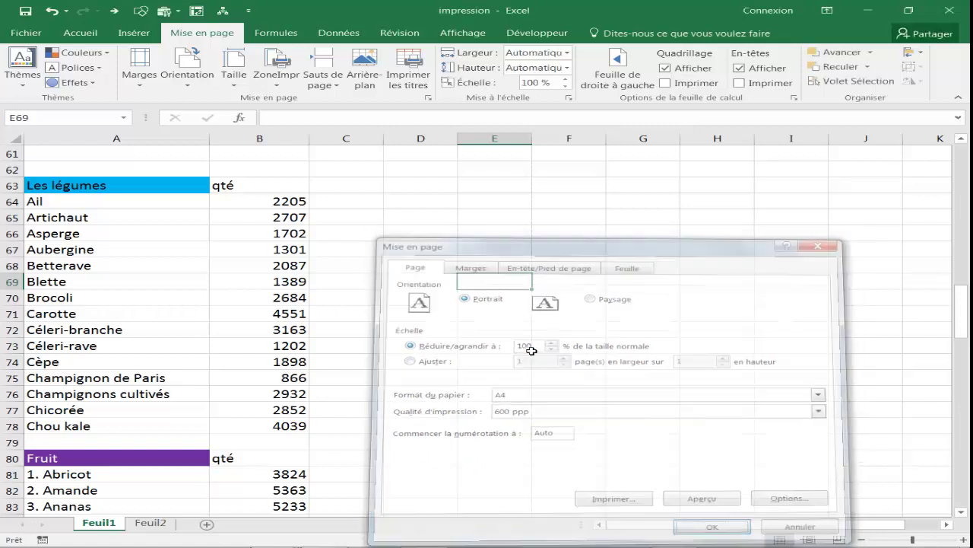
{"action": "left_click", "coordinate": [527, 346]}
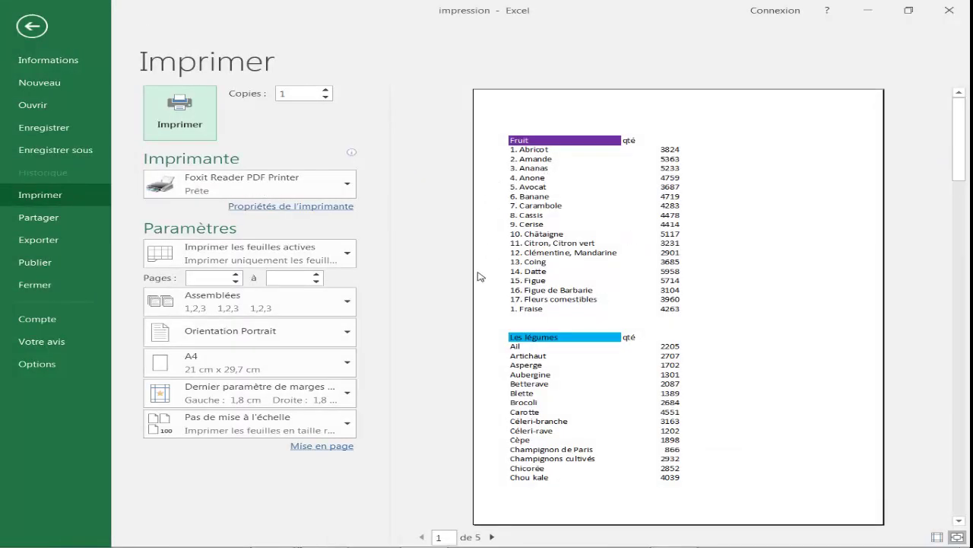
{"action": "key", "text": "Escape"}
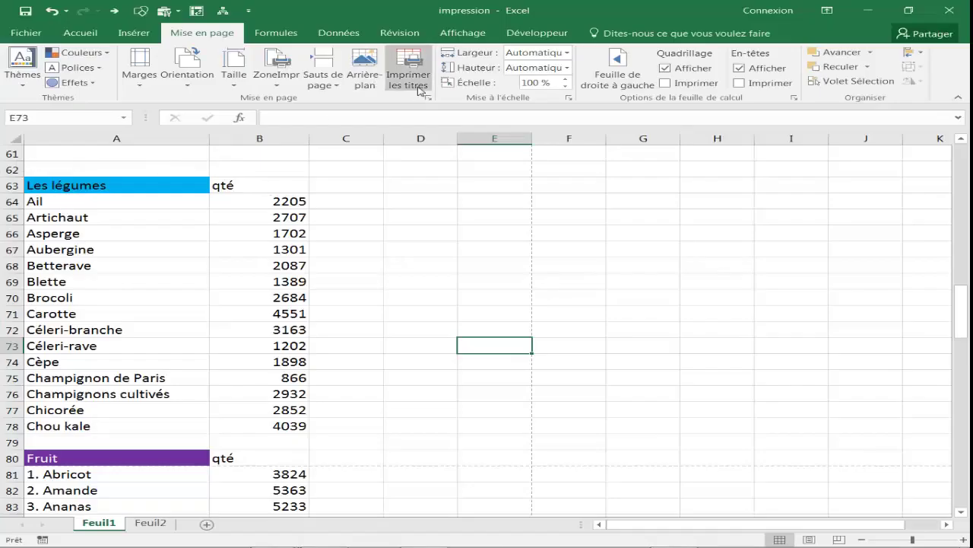
Set column A as the print title repeated at the left and review the 8-page preview
{"action": "left_click", "coordinate": [408, 76]}
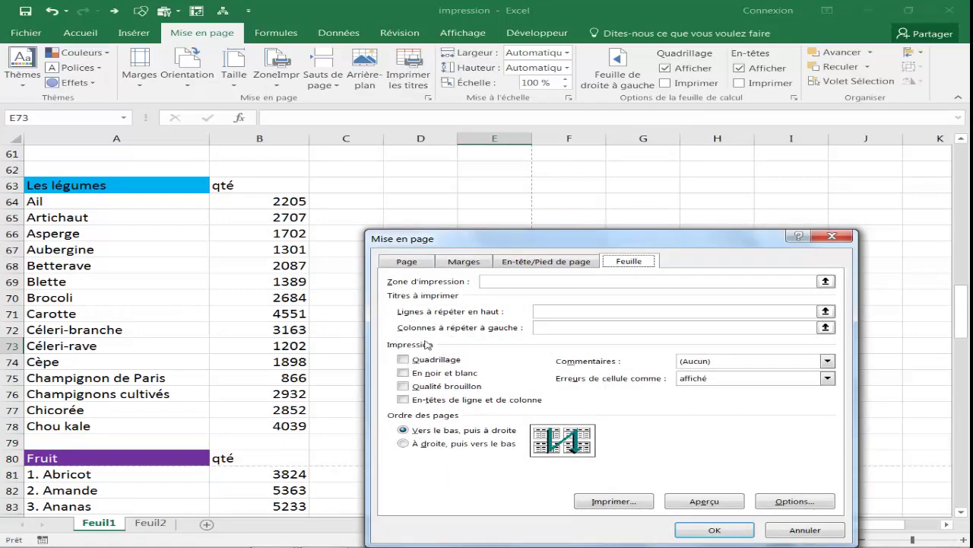
{"action": "left_click", "coordinate": [544, 329]}
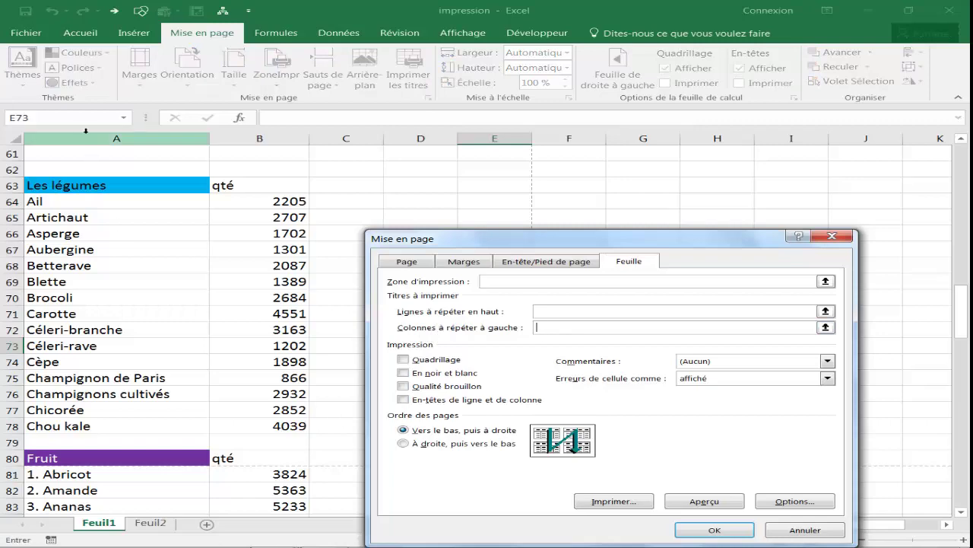
{"action": "left_click", "coordinate": [114, 138]}
{"action": "left_click", "coordinate": [698, 528]}
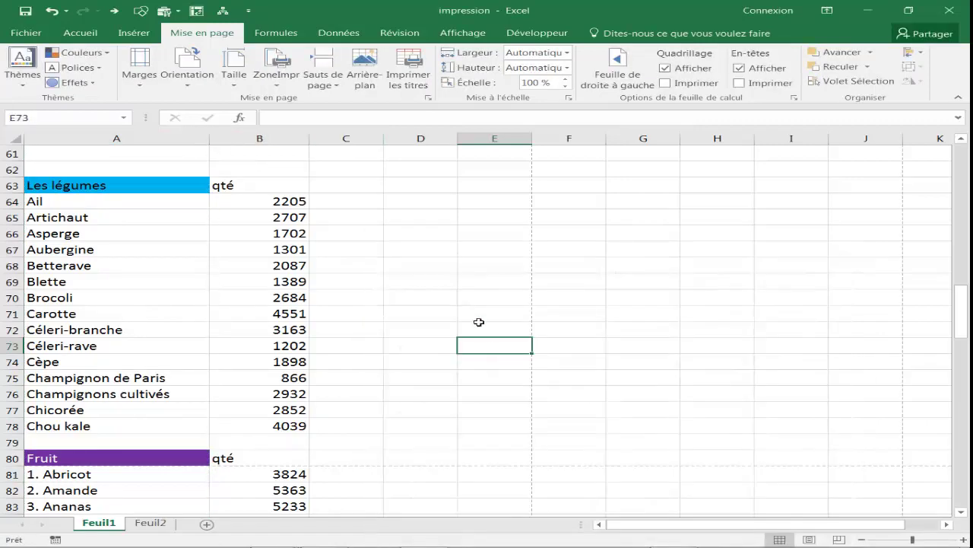
{"action": "left_click", "coordinate": [445, 307]}
{"action": "key", "text": "ctrl+p"}
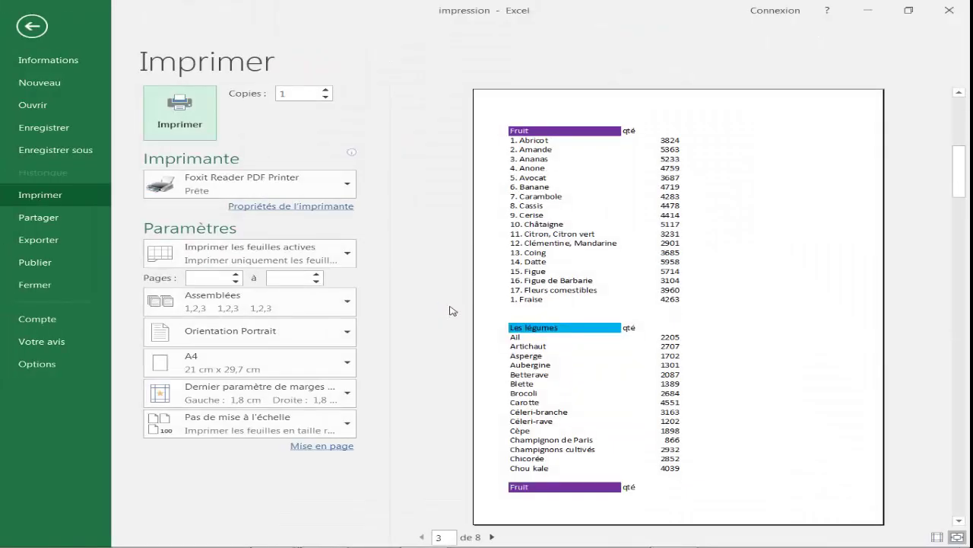
{"action": "scroll", "coordinate": [537, 255], "scroll_direction": "down", "scroll_amount": 7}
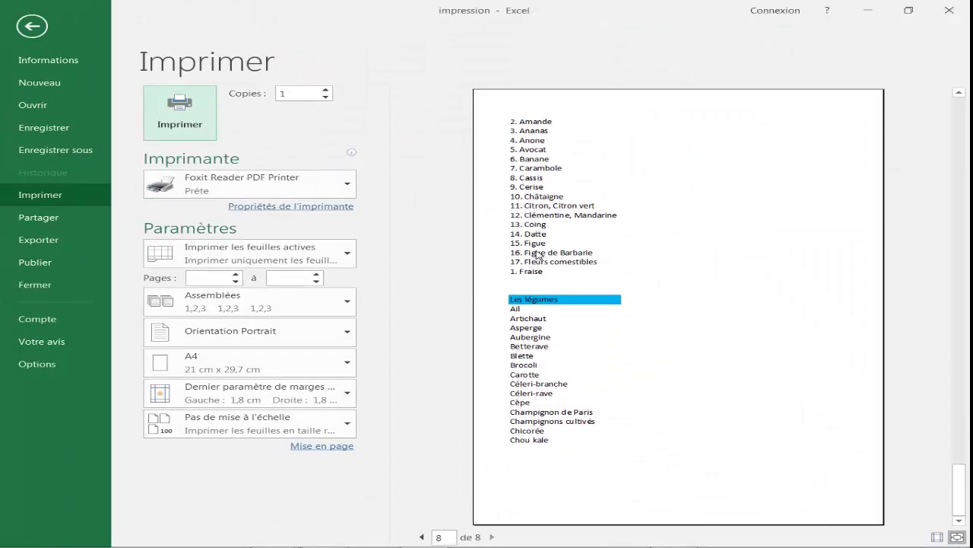
{"action": "key", "text": "Escape"}
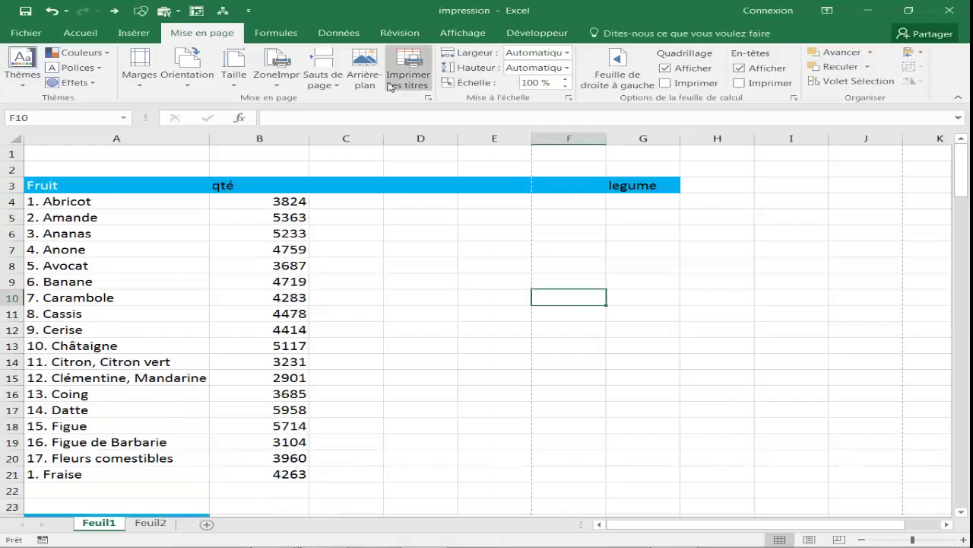
Replace row 63 with row 3 as the row repeated at the top of each page
{"action": "left_click", "coordinate": [390, 86]}
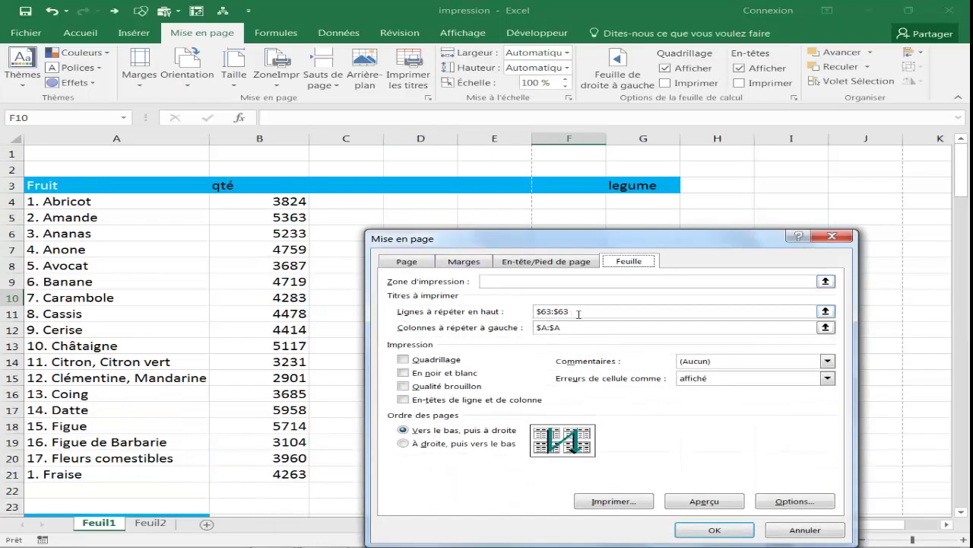
{"action": "key", "text": "BackSpace"}
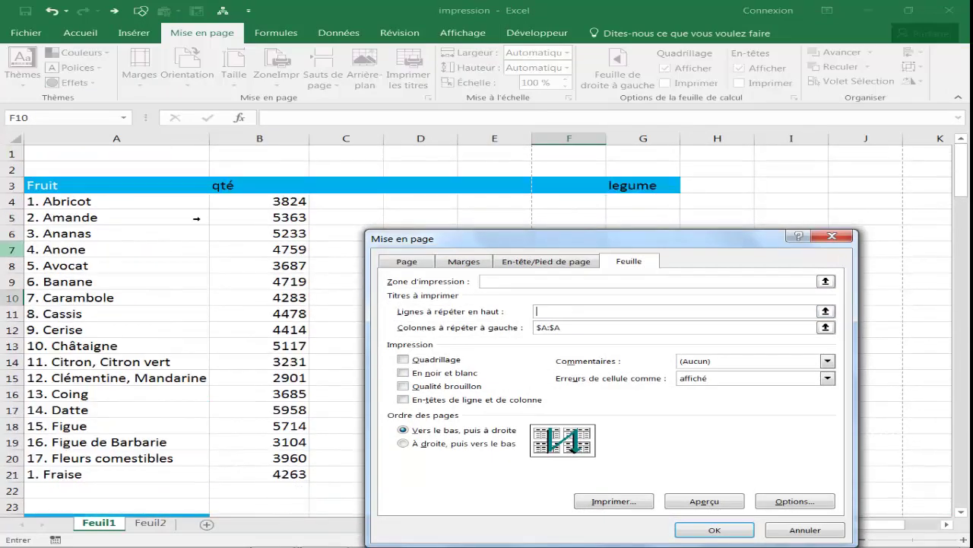
{"action": "left_click", "coordinate": [11, 184]}
{"action": "left_click", "coordinate": [697, 534]}
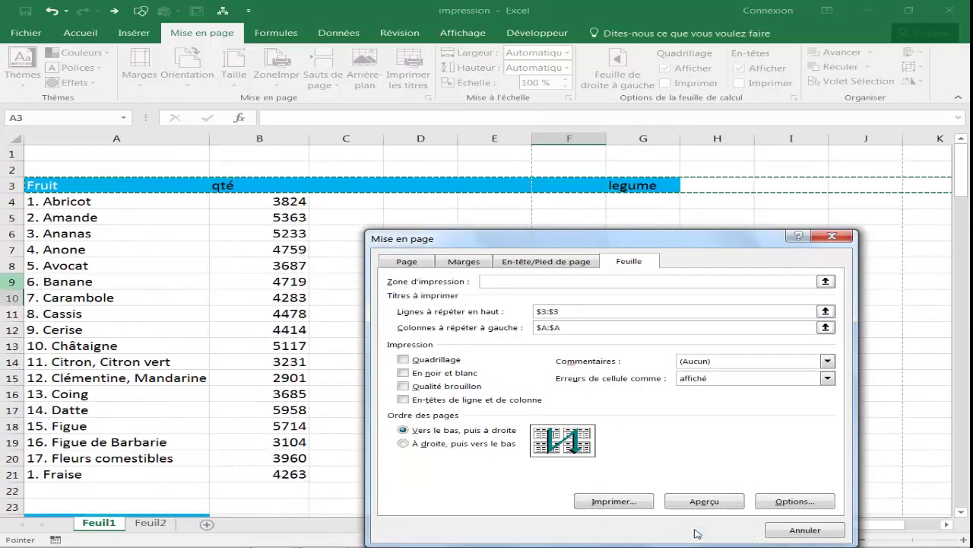
Verify in the 8-page preview that row 3 heads the last page
{"action": "left_click", "coordinate": [479, 408]}
{"action": "key", "text": "ctrl+p"}
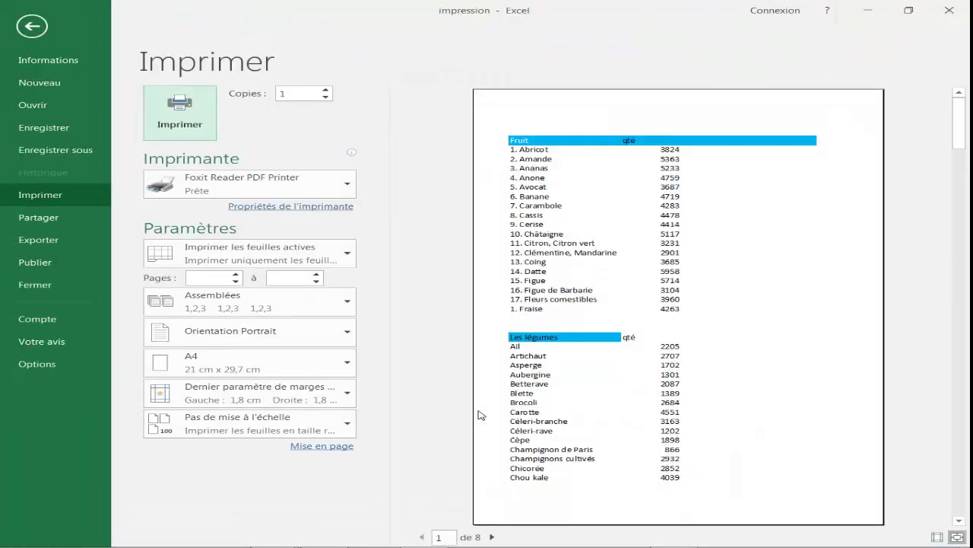
{"action": "scroll", "coordinate": [559, 364], "scroll_direction": "down", "scroll_amount": 1}
{"action": "scroll", "coordinate": [559, 364], "scroll_direction": "down", "scroll_amount": 3}
{"action": "scroll", "coordinate": [559, 364], "scroll_direction": "down", "scroll_amount": 2}
{"action": "scroll", "coordinate": [578, 182], "scroll_direction": "down", "scroll_amount": 1}
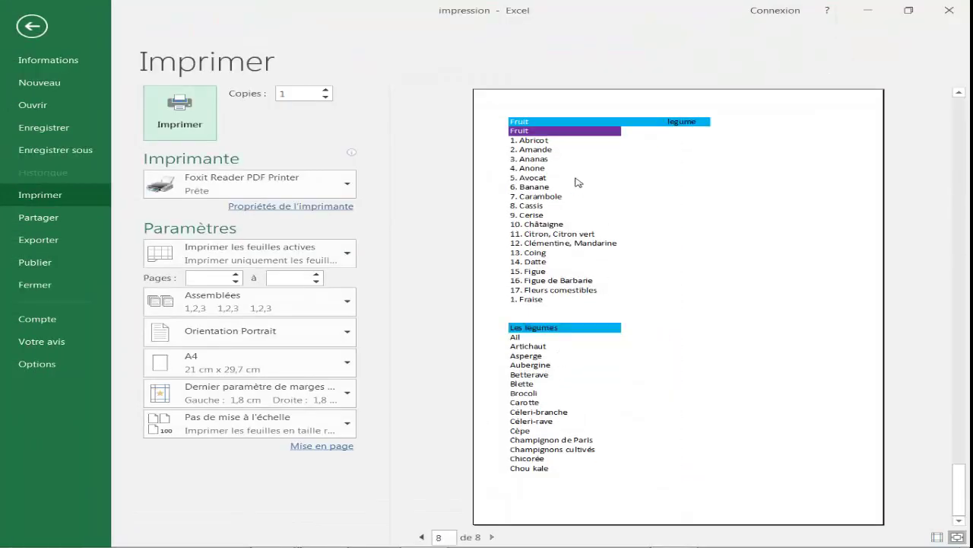
{"action": "key", "text": "Escape"}
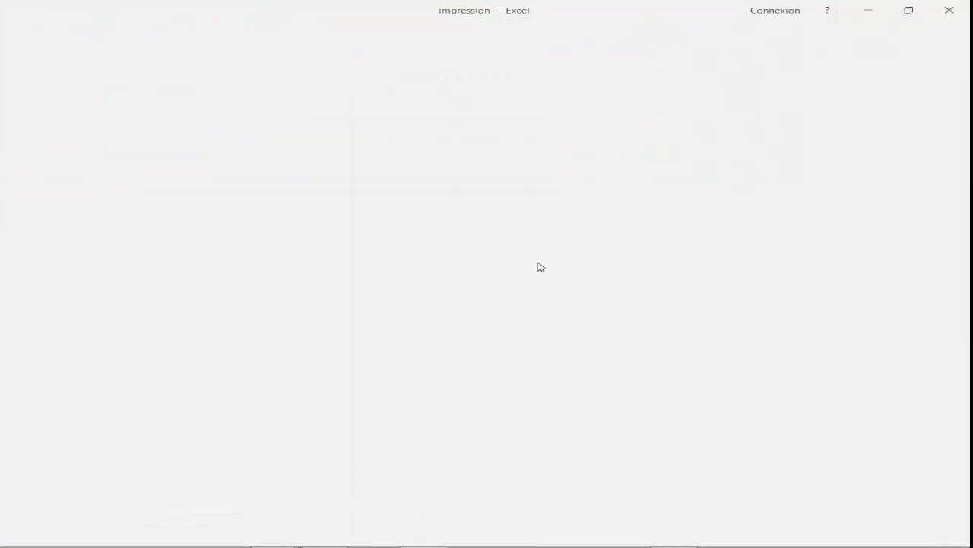
{"action": "left_click", "coordinate": [444, 317]}
{"action": "scroll", "coordinate": [444, 317], "scroll_direction": "down", "scroll_amount": 8}
{"action": "scroll", "coordinate": [442, 308], "scroll_direction": "down", "scroll_amount": 5}
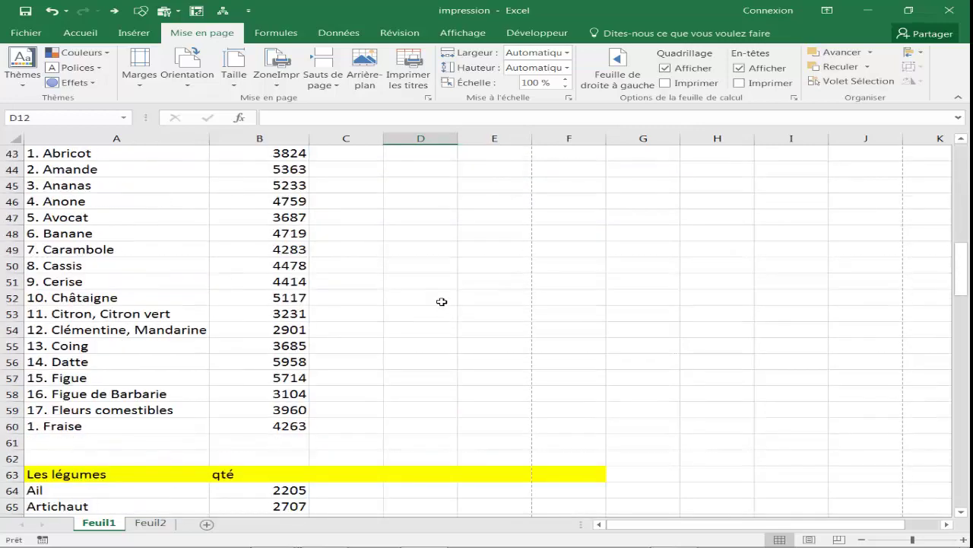
{"action": "scroll", "coordinate": [445, 299], "scroll_direction": "up", "scroll_amount": 10}
{"action": "scroll", "coordinate": [449, 292], "scroll_direction": "up", "scroll_amount": 4}
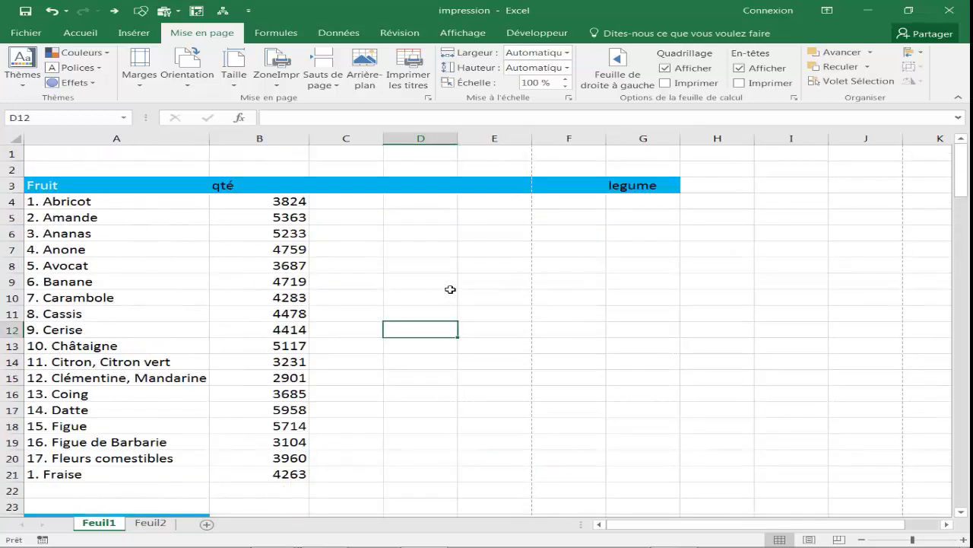